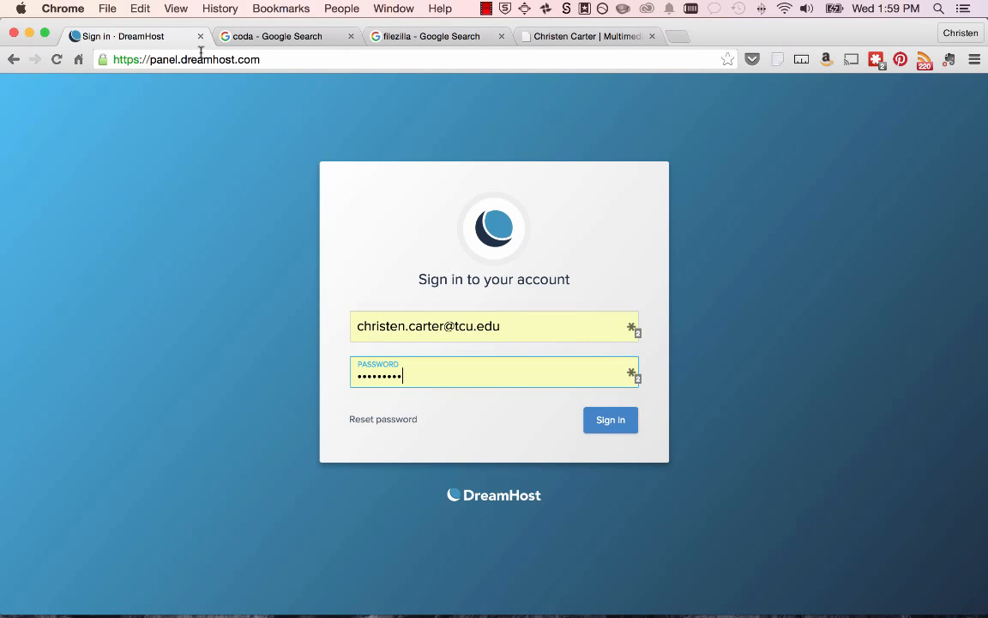
- Sign in to DreamHost and open the SFTP user's Editing User page from Manage Users
left_click(632, 422)
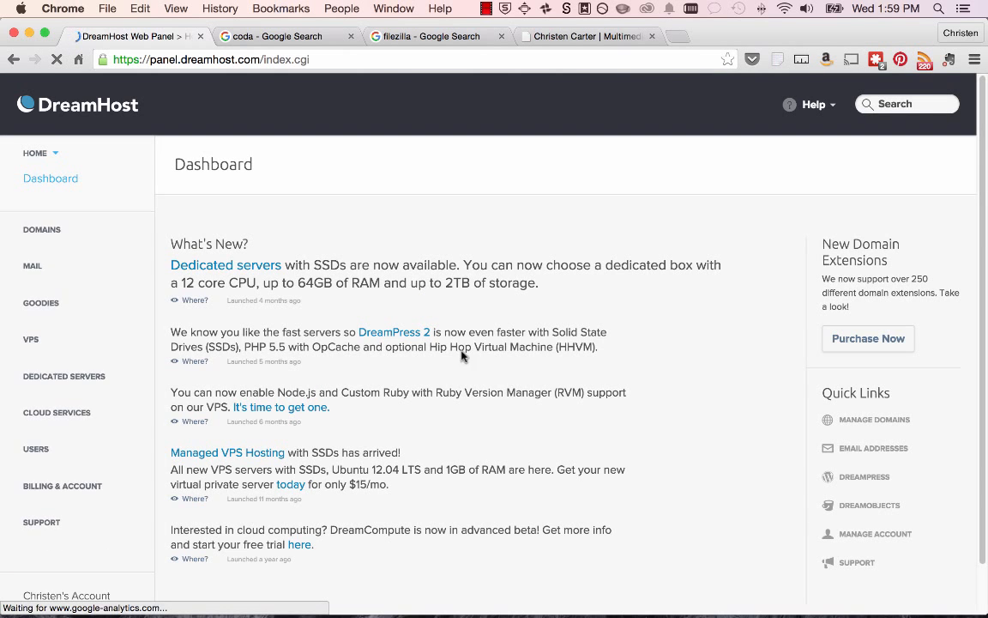
left_click(38, 449)
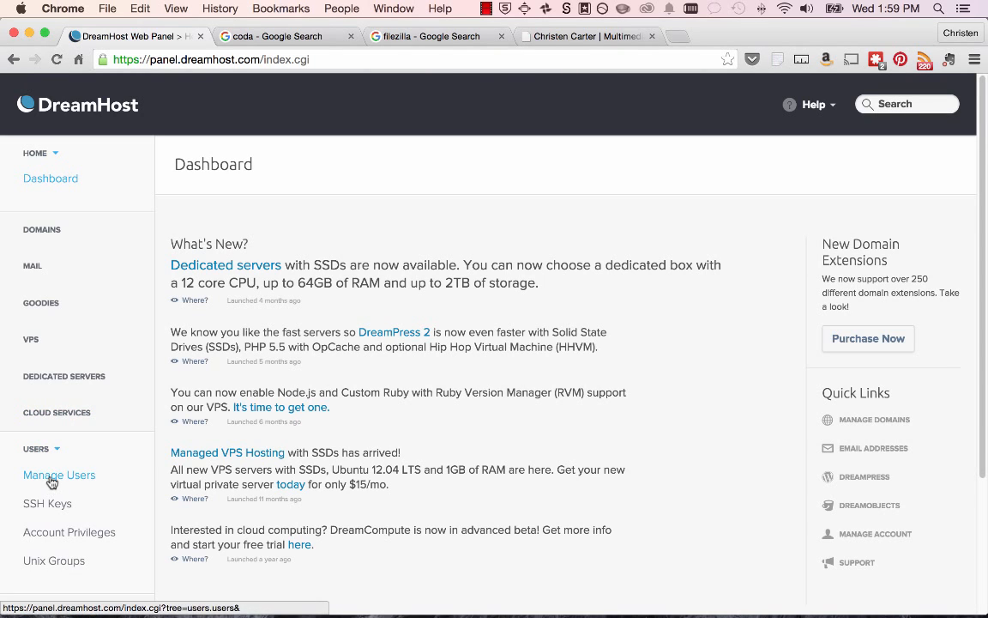
left_click(49, 476)
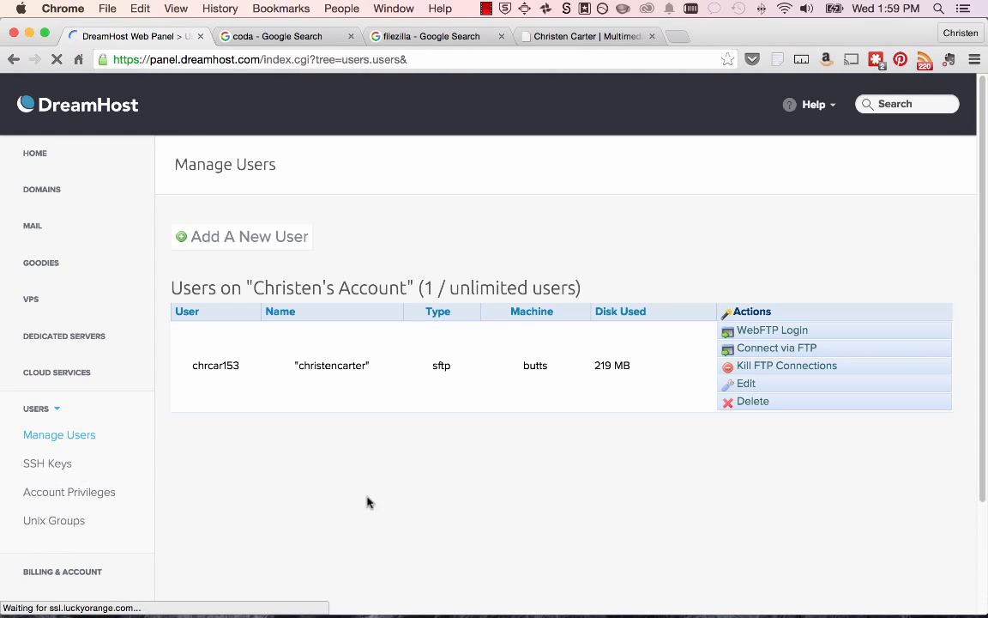
scroll(425, 494, "down", 3)
scroll(425, 493, "down", 2)
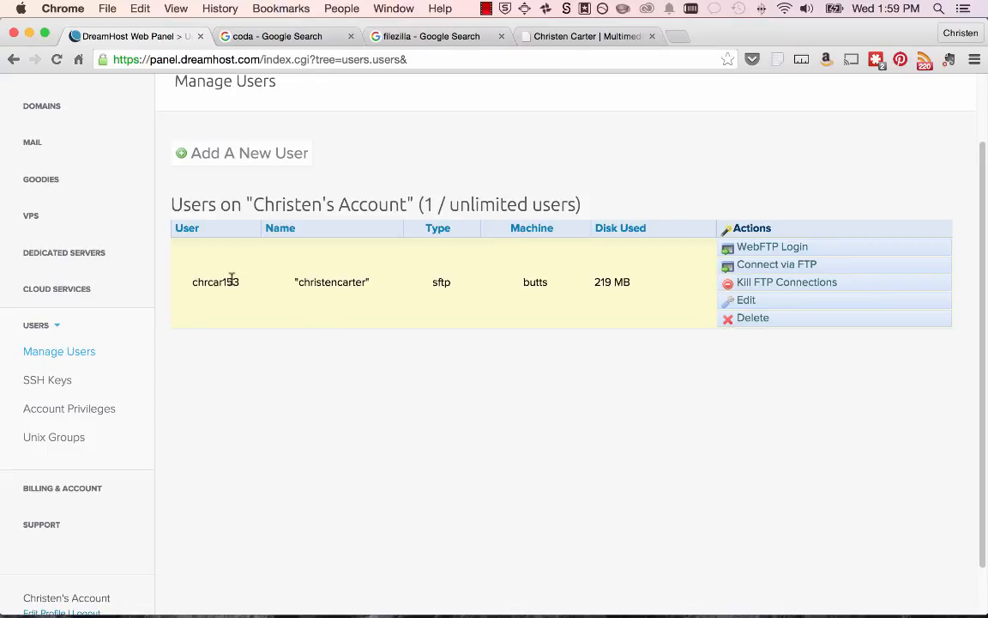
left_click(746, 302)
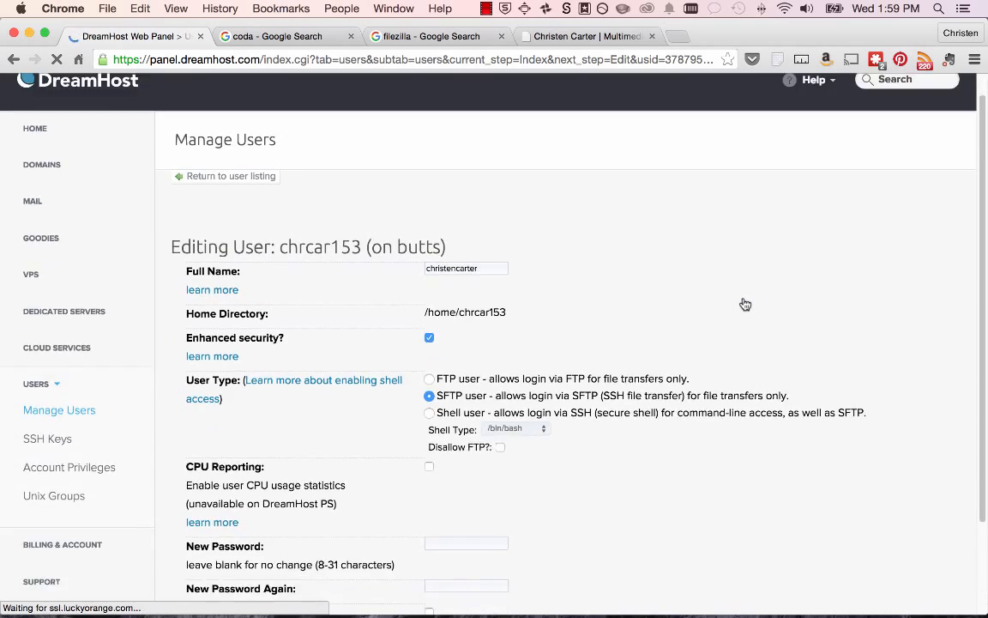
- Enter and save a new password for the SFTP user, then go to the 'coda' search results
scroll(742, 298, "down", 2)
left_click(455, 429)
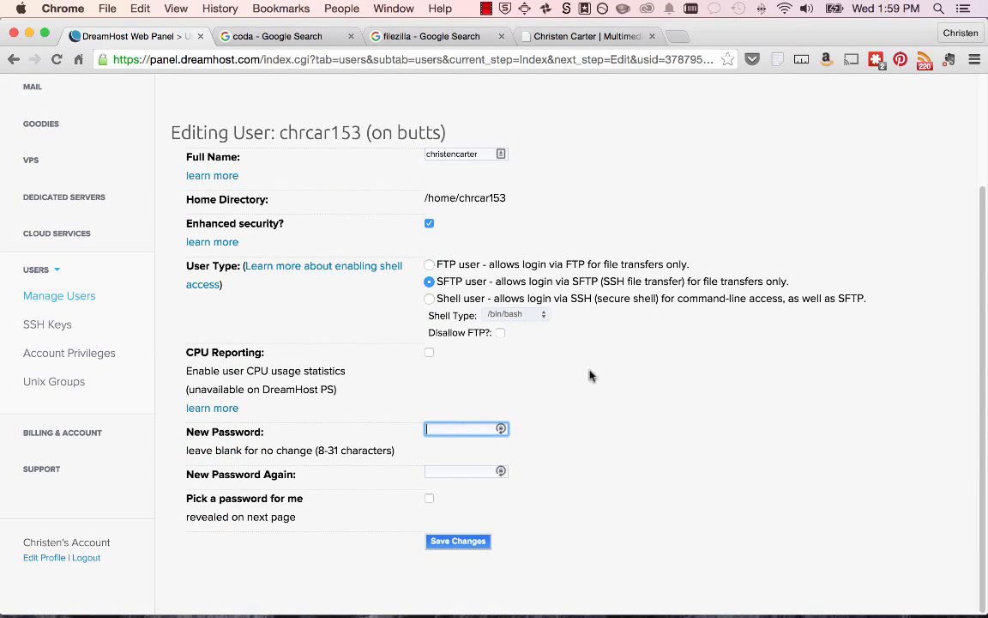
type("*******")
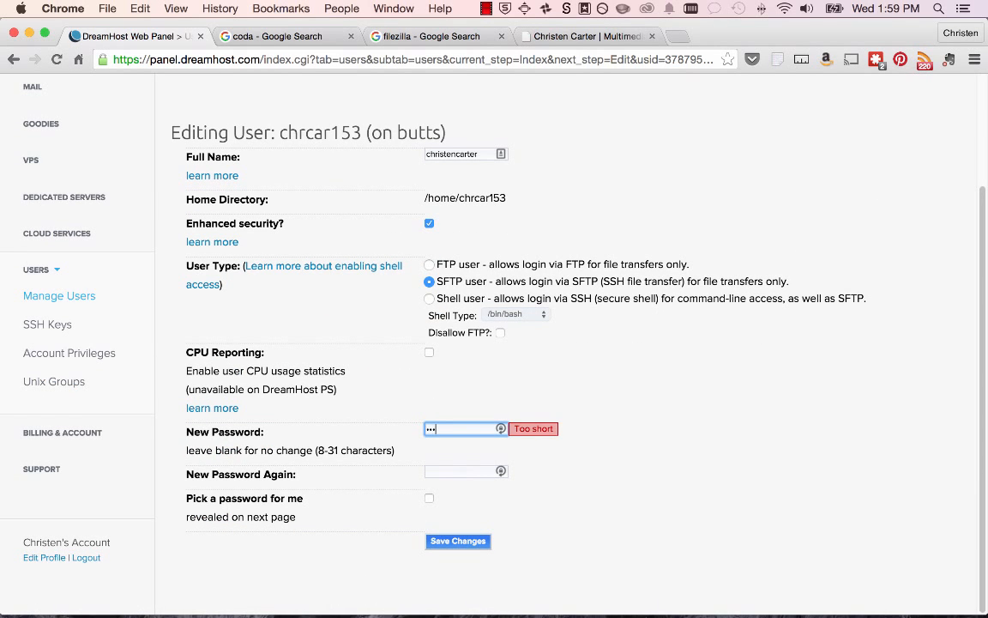
type("**")
key("Tab")
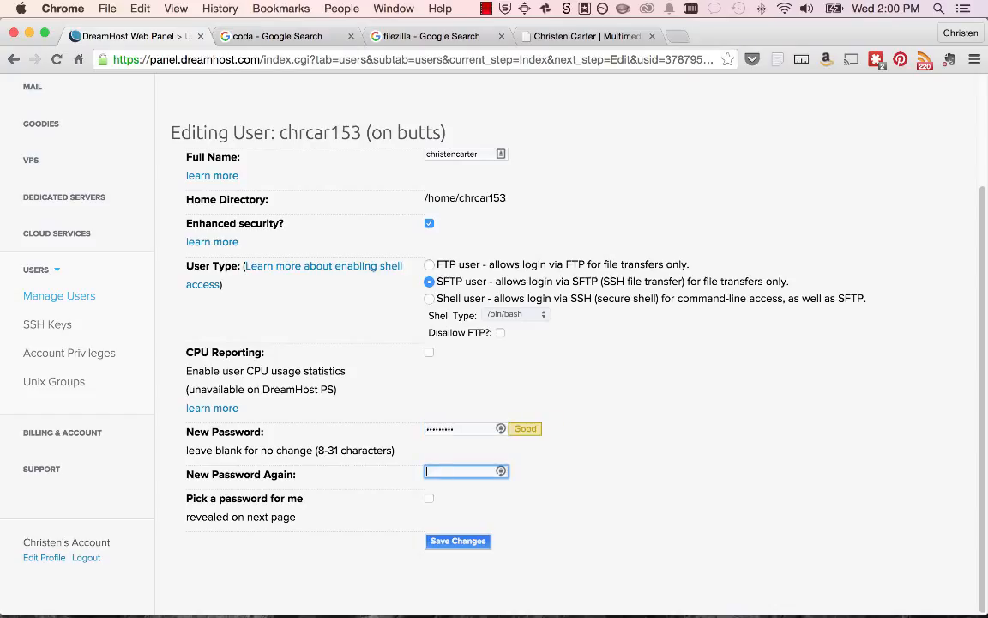
type("*********")
left_click(457, 542)
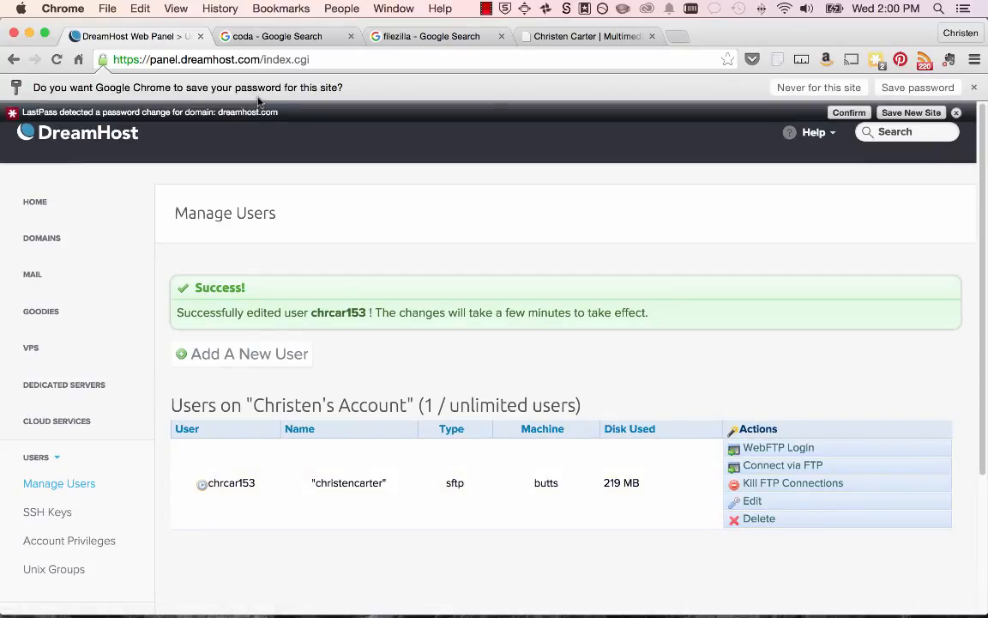
left_click(277, 39)
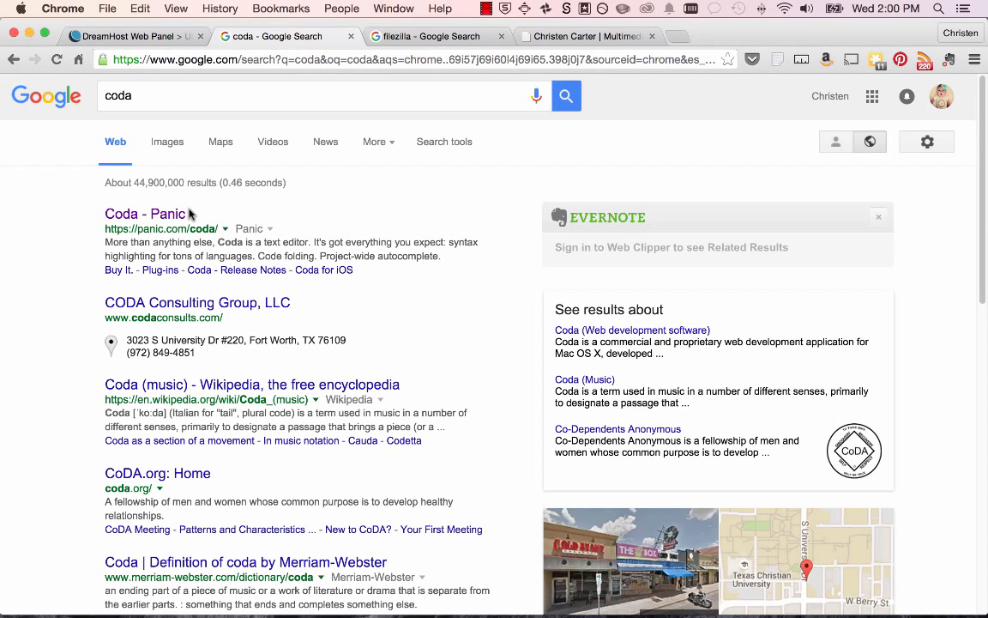
- Open Panic's Coda 2 page from the results and download Coda 2.5.12.zip
scroll(190, 213, "down", 1)
scroll(190, 214, "up", 1)
left_click(171, 214)
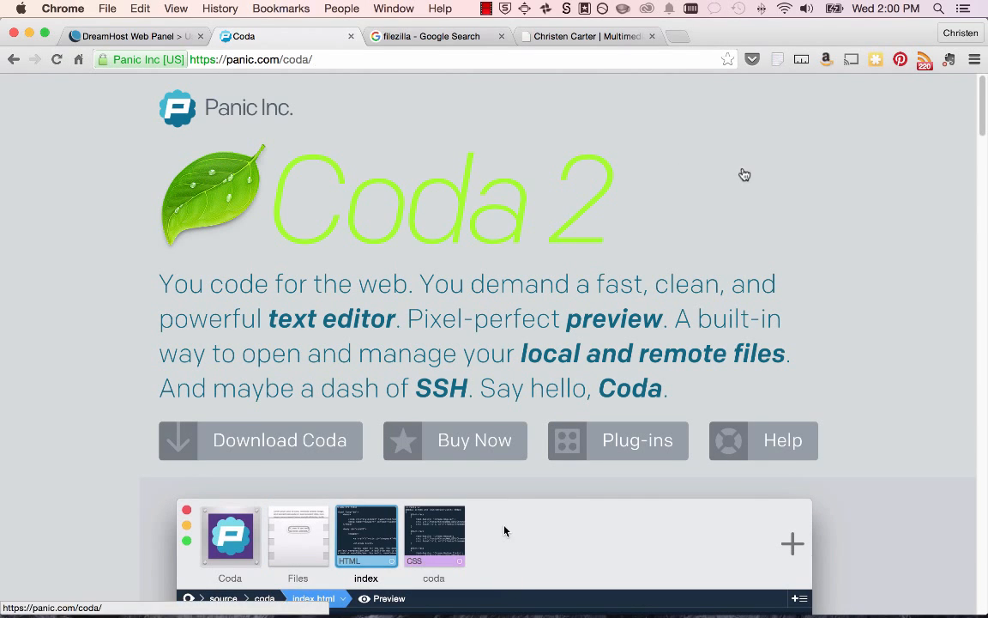
scroll(746, 176, "down", 2)
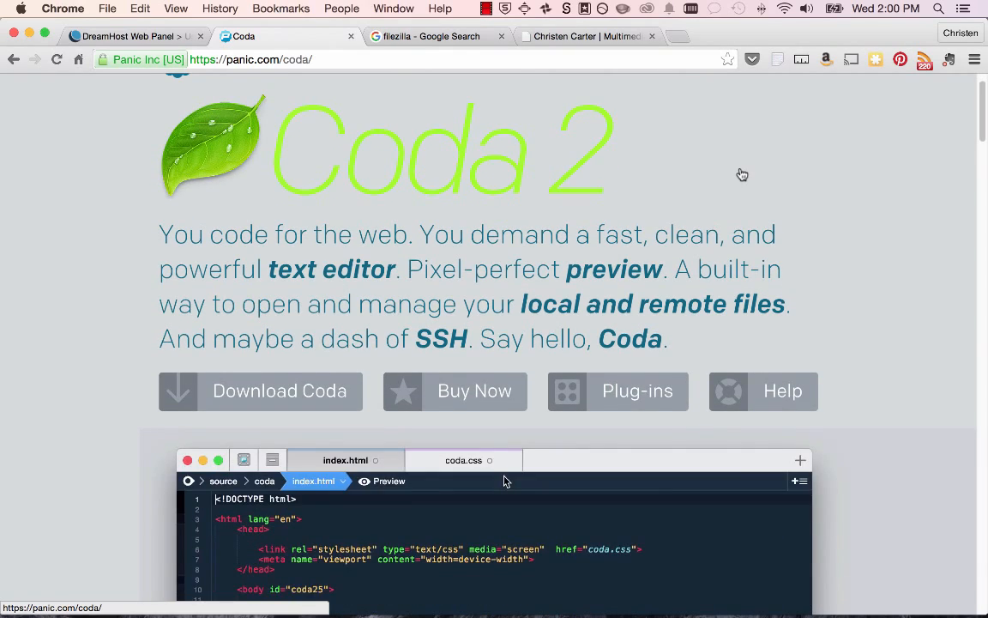
scroll(741, 172, "down", 3)
scroll(740, 172, "down", 8)
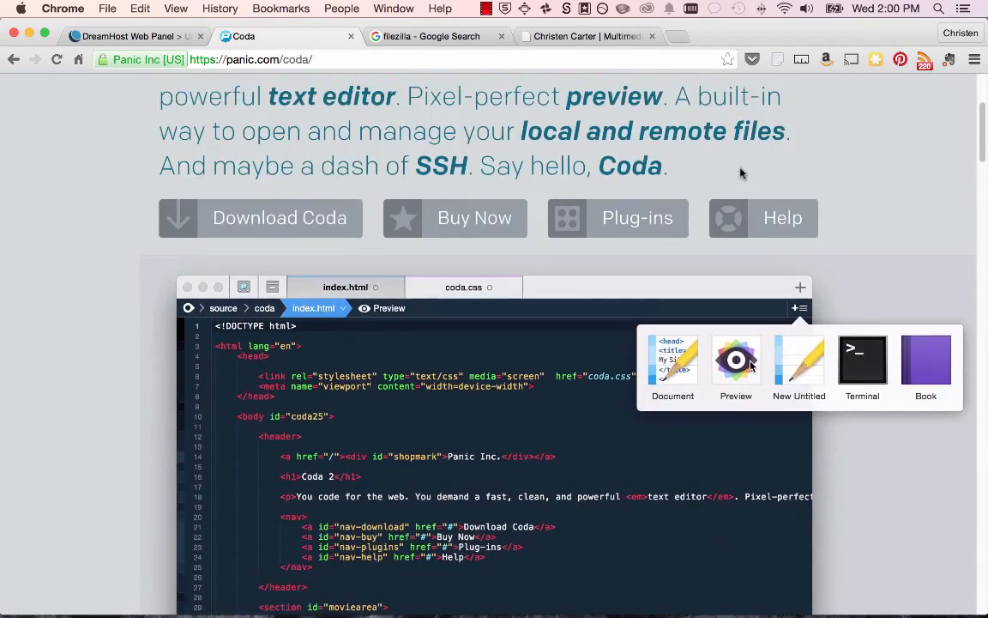
scroll(739, 175, "down", 8)
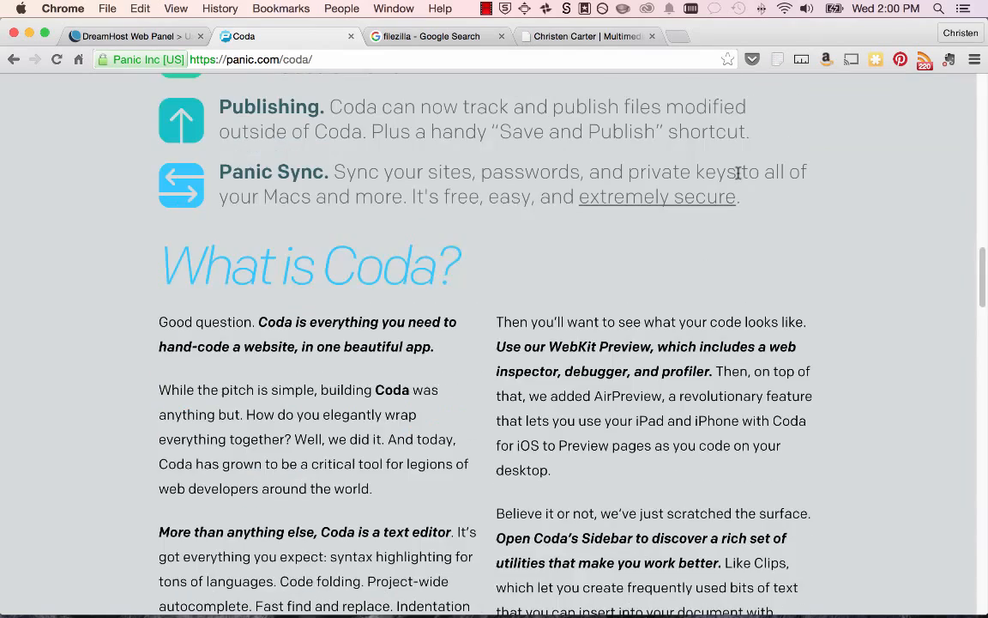
scroll(739, 175, "up", 15)
left_click(247, 442)
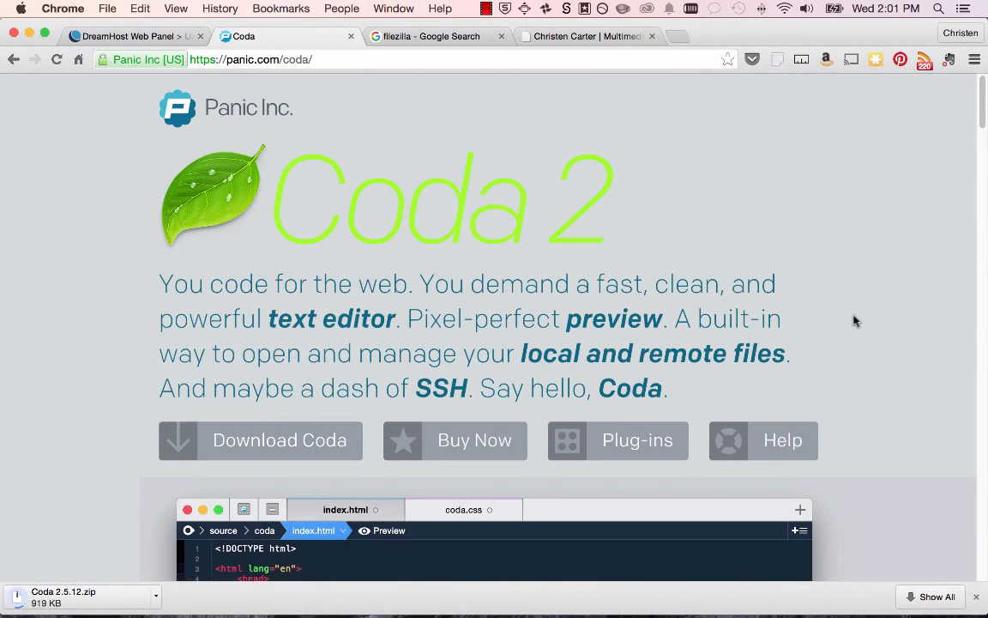
scroll(772, 378, "down", 1)
- Look over Coda's $99 Buy Now order form, then return to the FileZilla search results
left_click(480, 408)
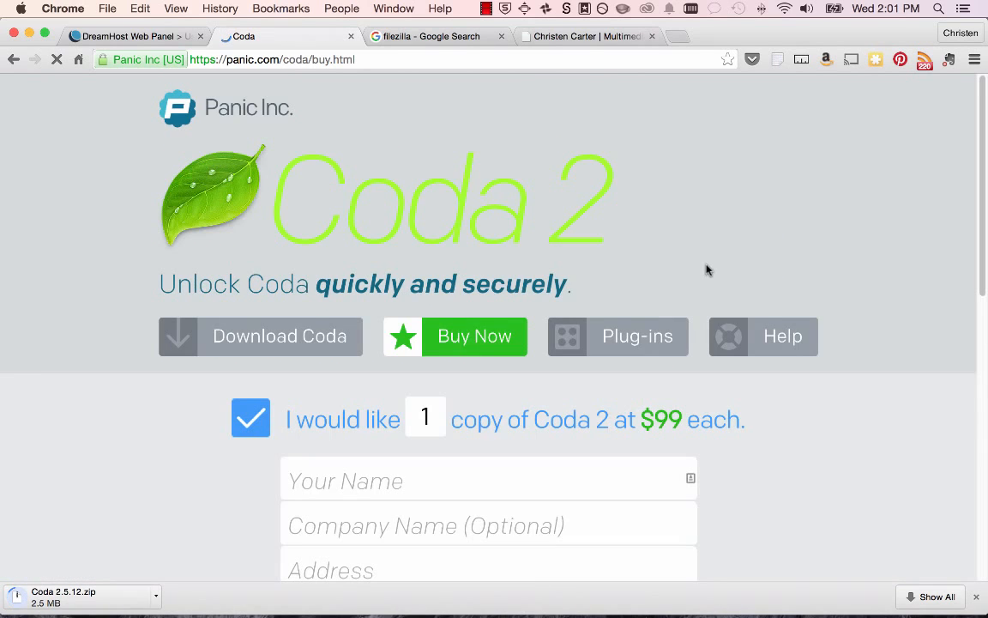
scroll(858, 329, "down", 2)
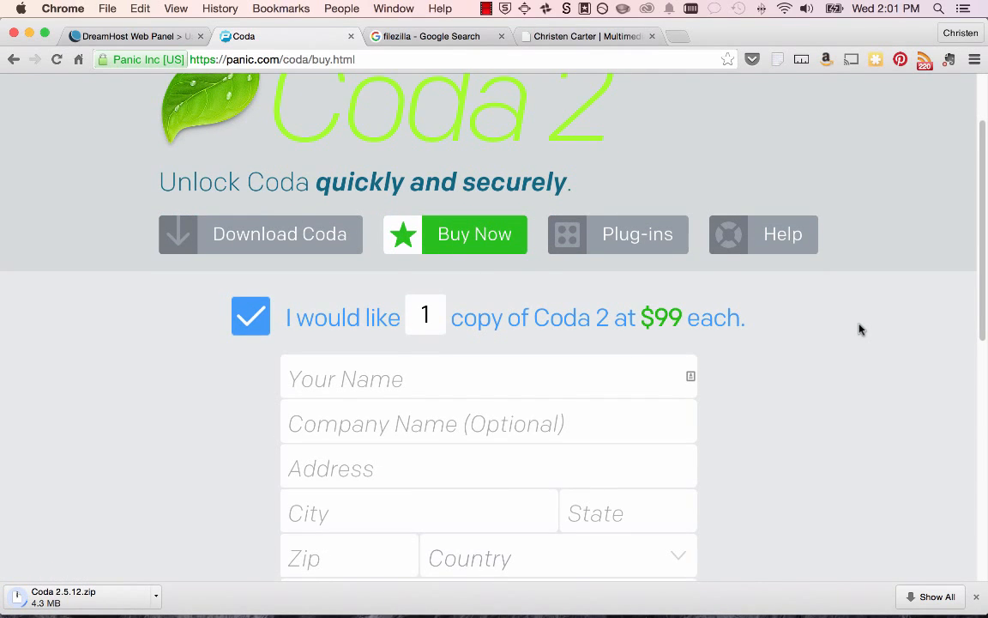
scroll(860, 329, "down", 5)
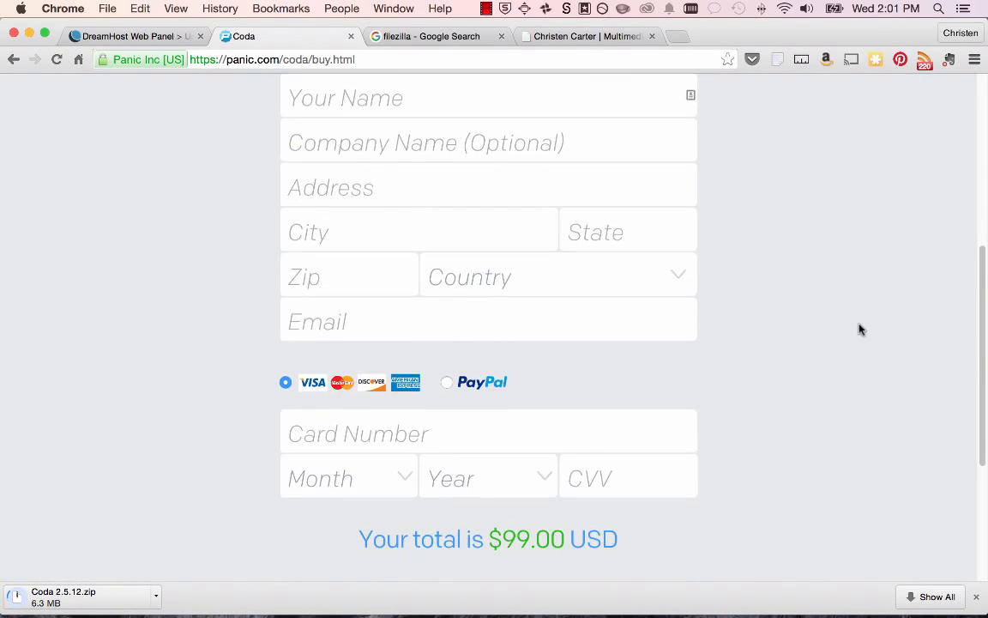
scroll(861, 330, "down", 5)
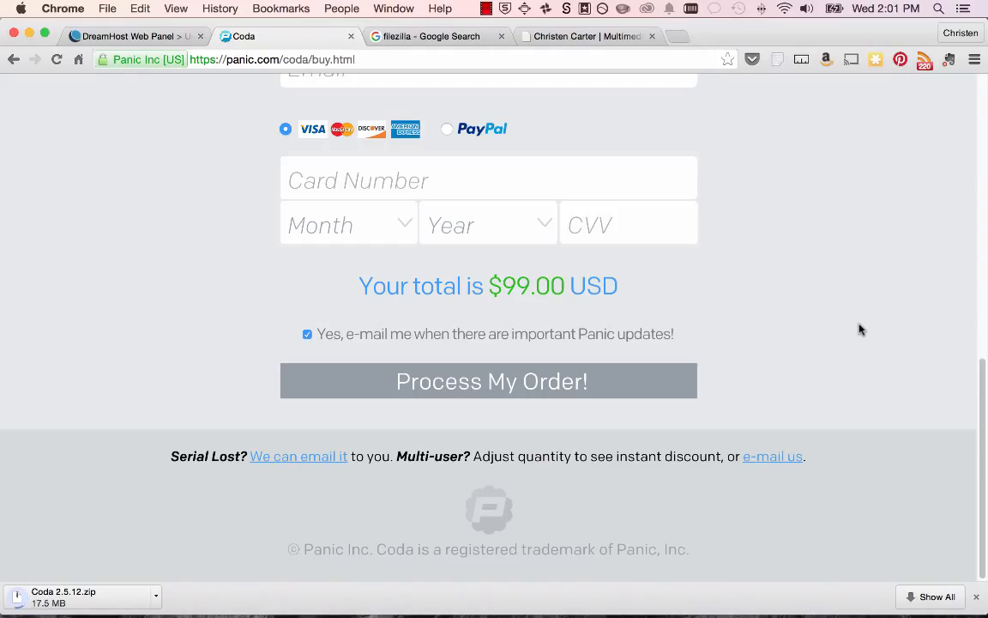
scroll(859, 325, "up", 8)
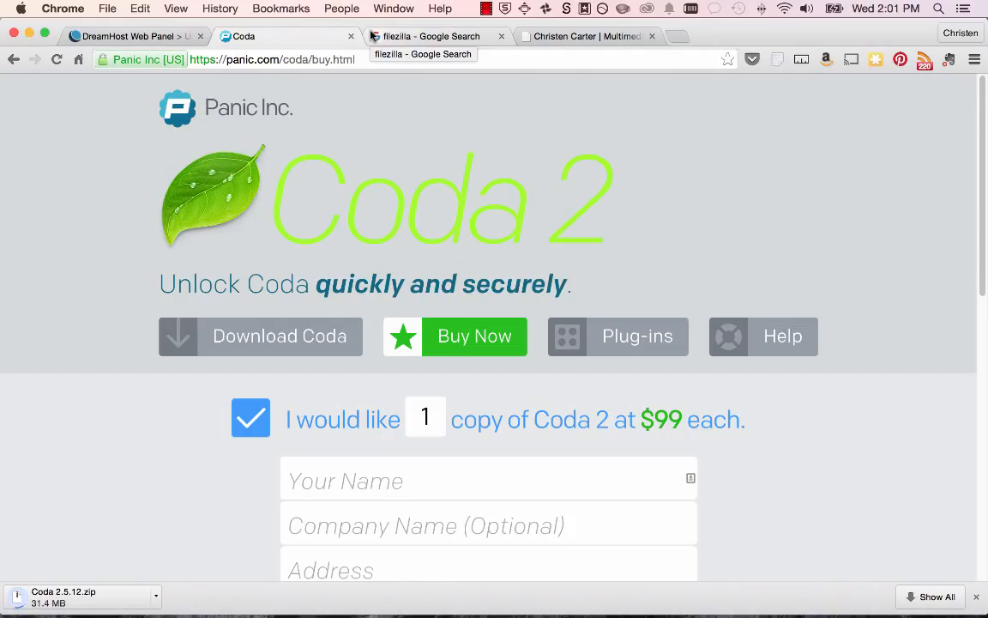
left_click(374, 36)
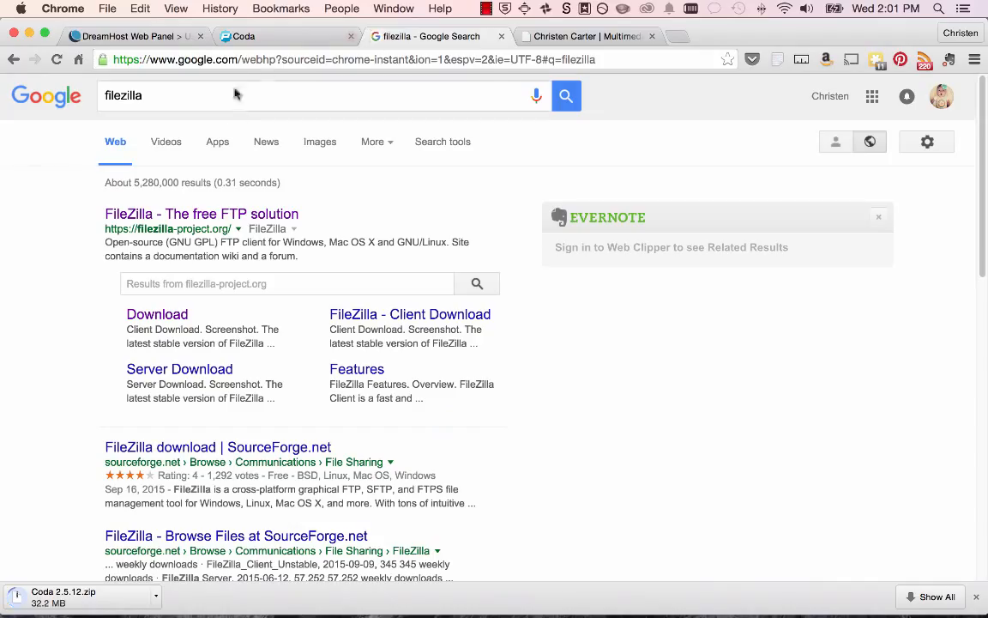
- Download FileZilla 3.14.0 for Mac OS X from SourceForge and unpack the tar.bz2 archive
left_click(222, 213)
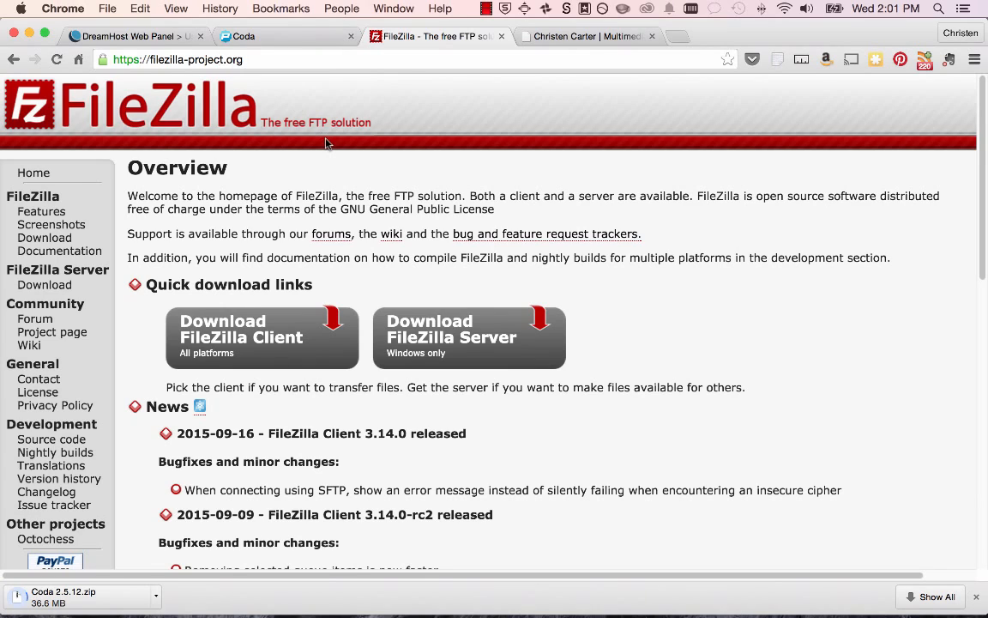
left_click(234, 323)
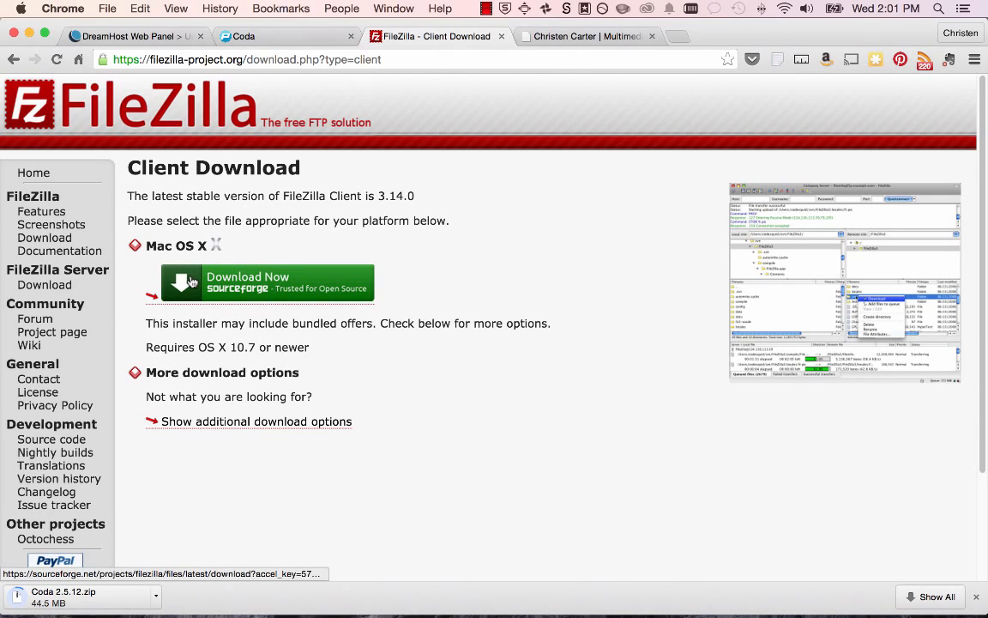
left_click(232, 421)
scroll(446, 264, "down", 1)
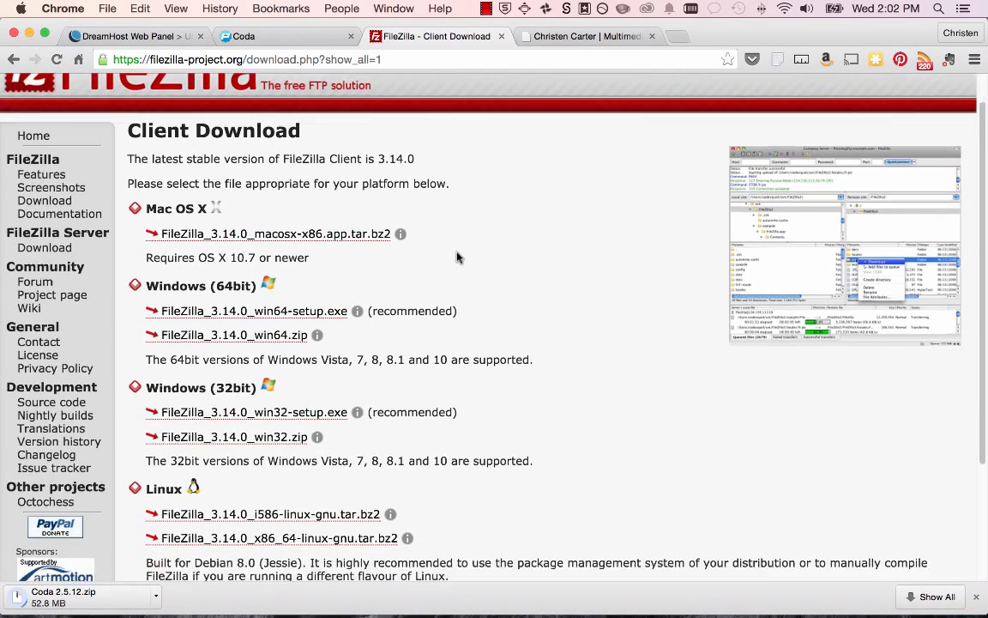
scroll(457, 257, "down", 2)
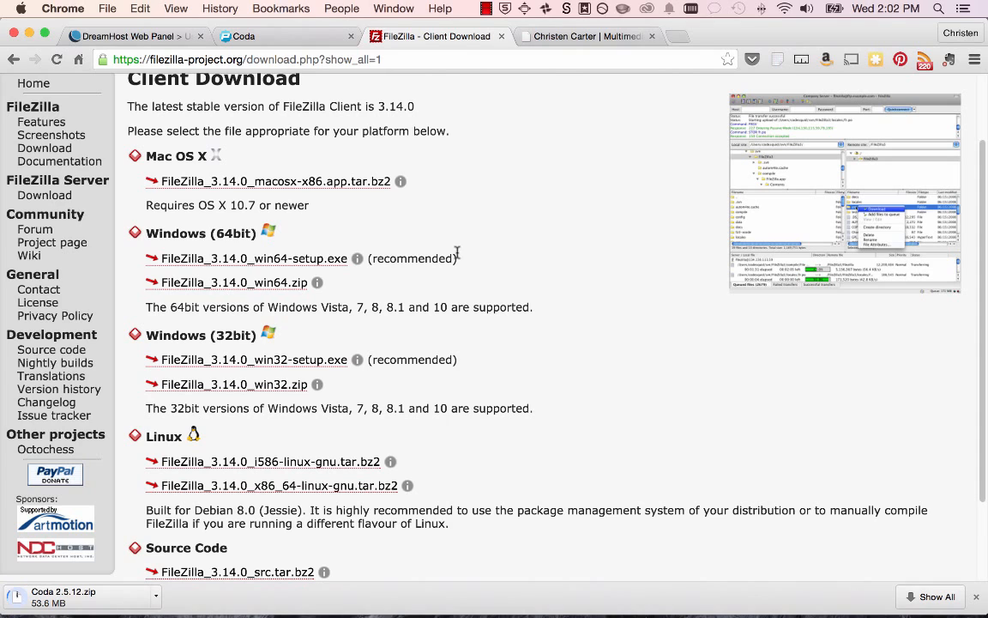
scroll(456, 252, "down", 1)
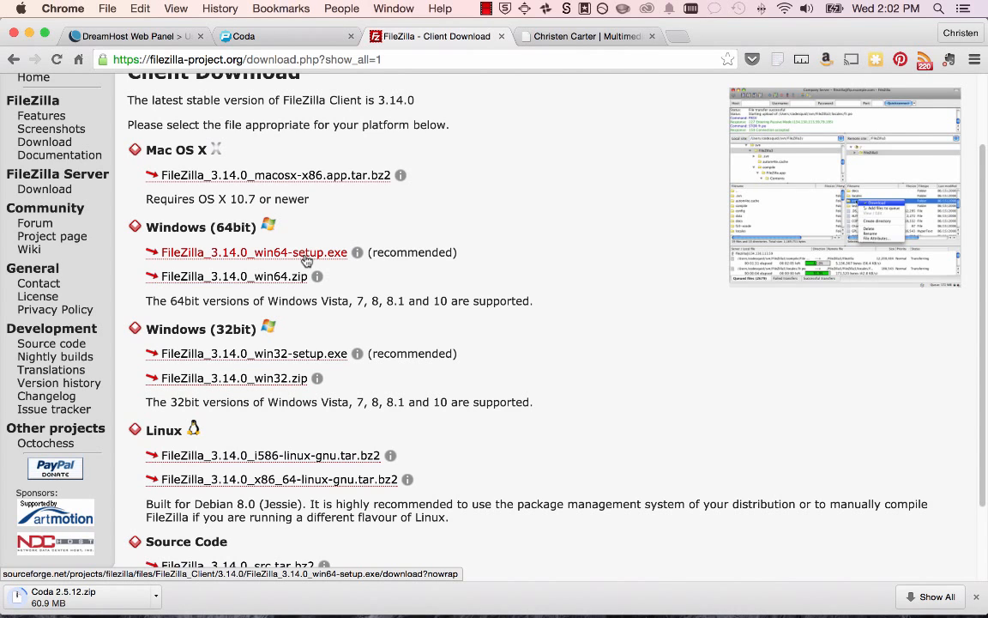
scroll(306, 261, "up", 5)
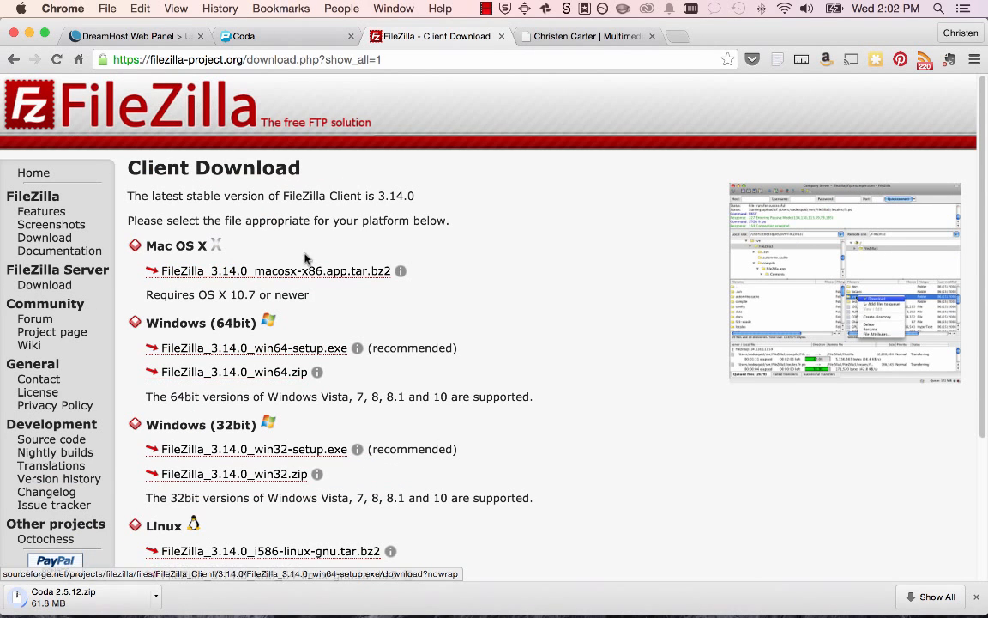
left_click(244, 271)
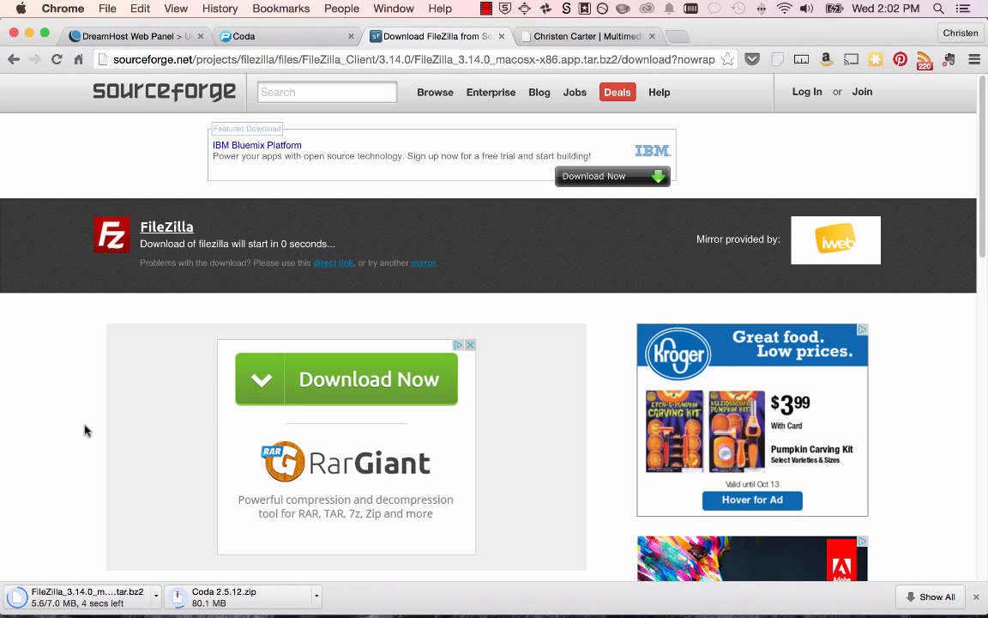
left_click(119, 606)
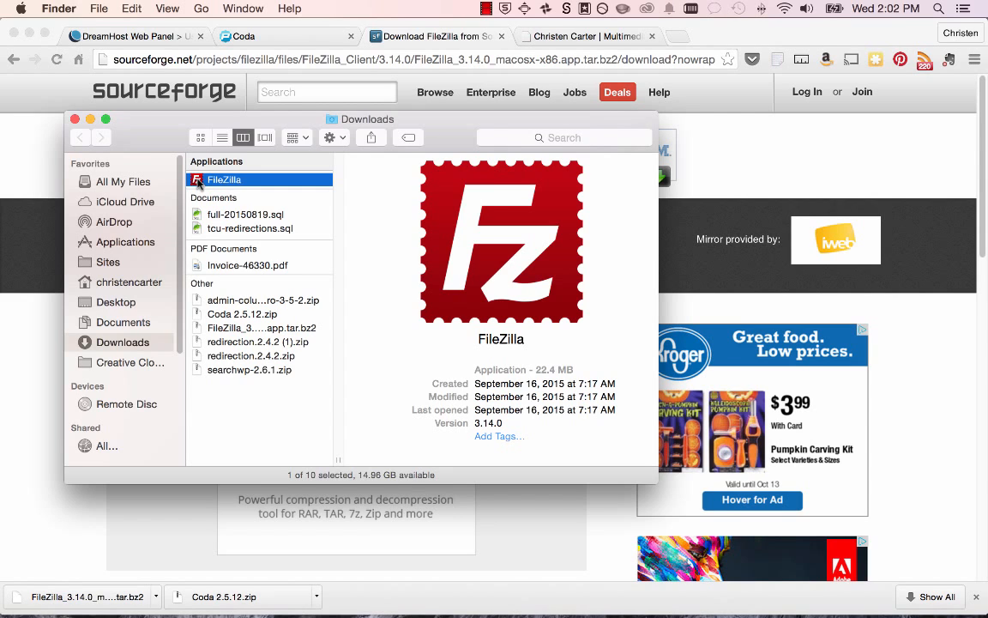
- Move the FileZilla app into Applications and launch it from there
left_click_drag(196, 181, 151, 245)
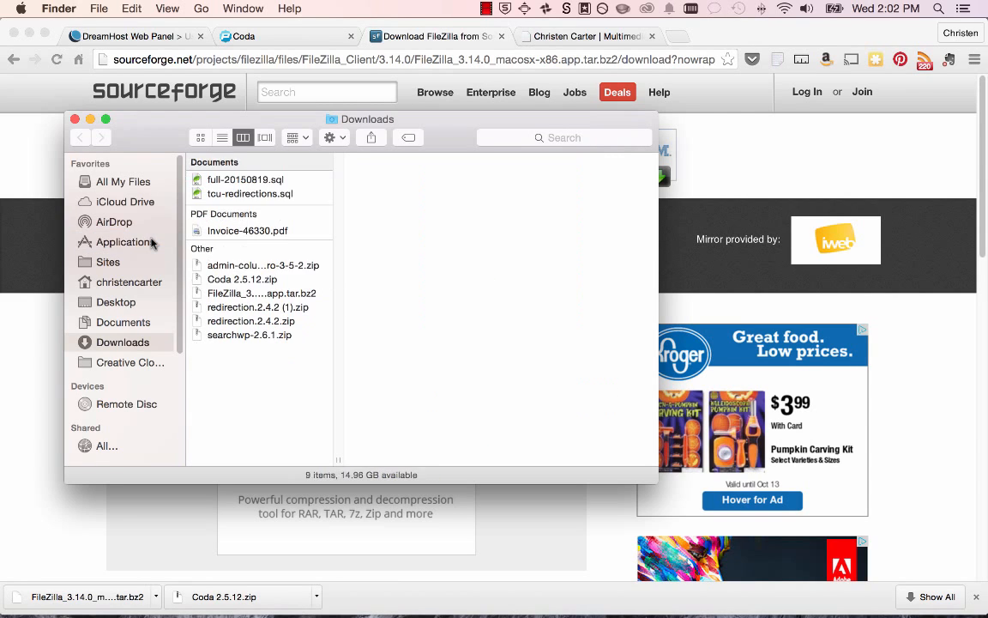
left_click(150, 245)
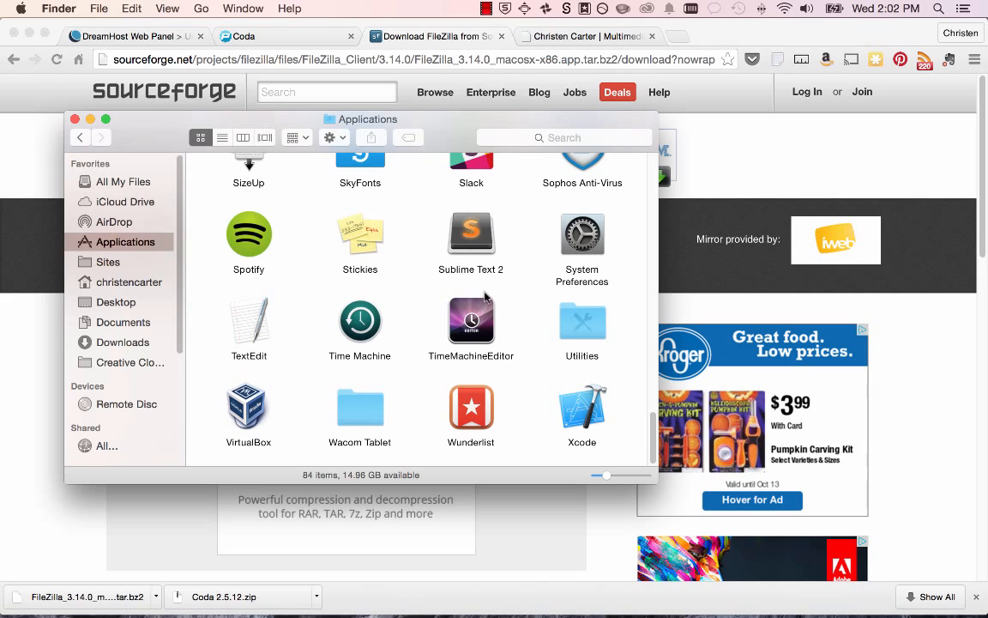
scroll(486, 298, "up", 10)
scroll(485, 296, "up", 10)
scroll(481, 300, "down", 10)
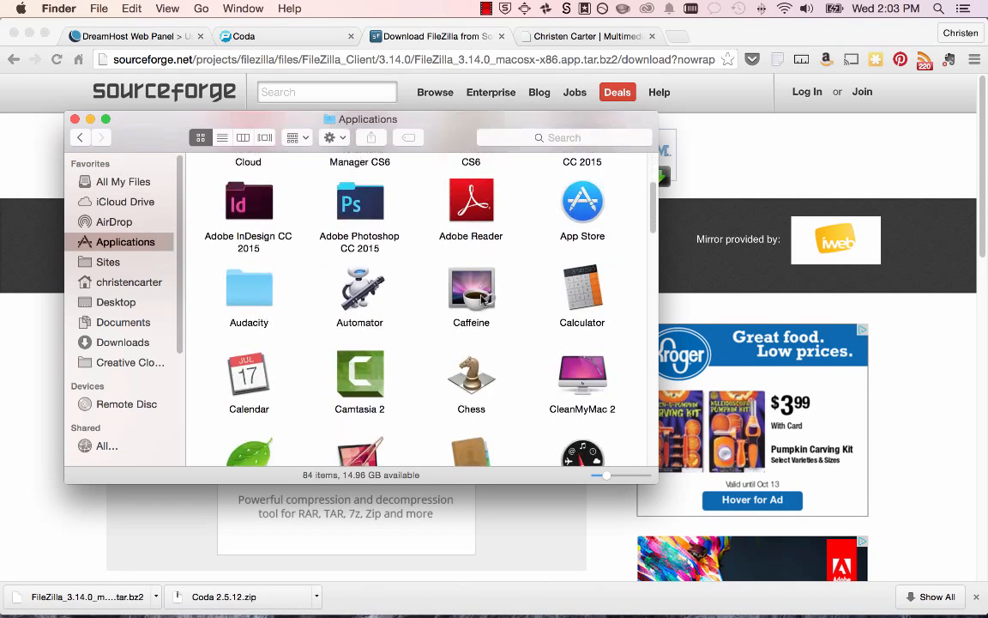
scroll(482, 300, "down", 15)
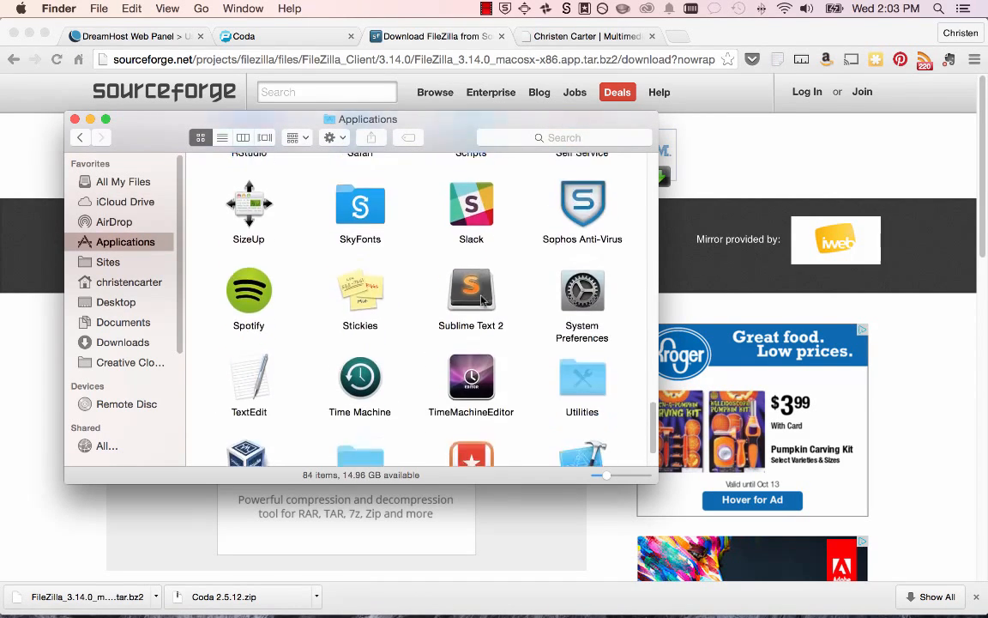
scroll(481, 300, "up", 15)
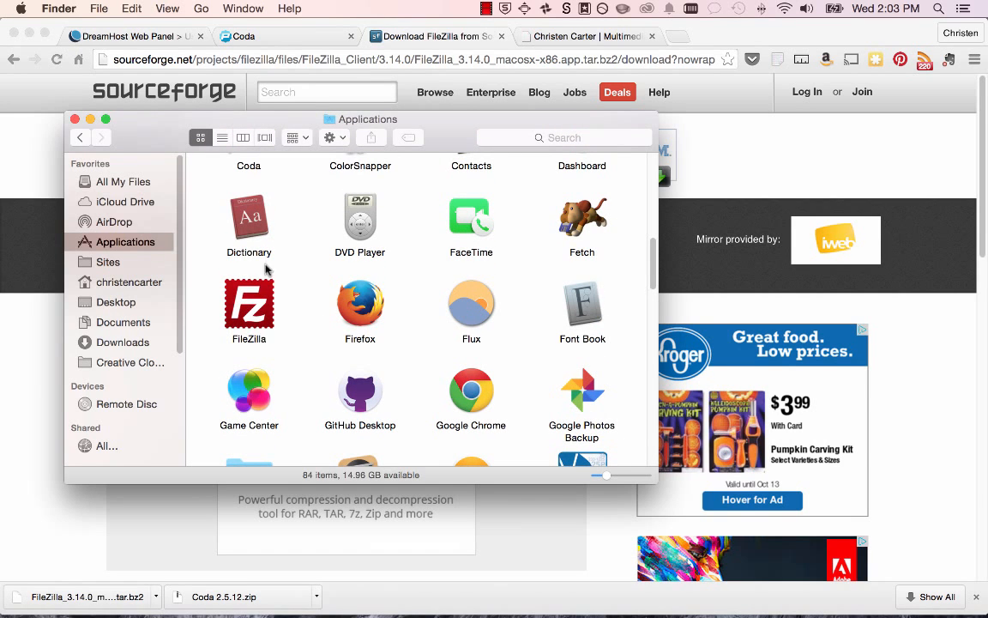
left_click(250, 296)
left_click(252, 292)
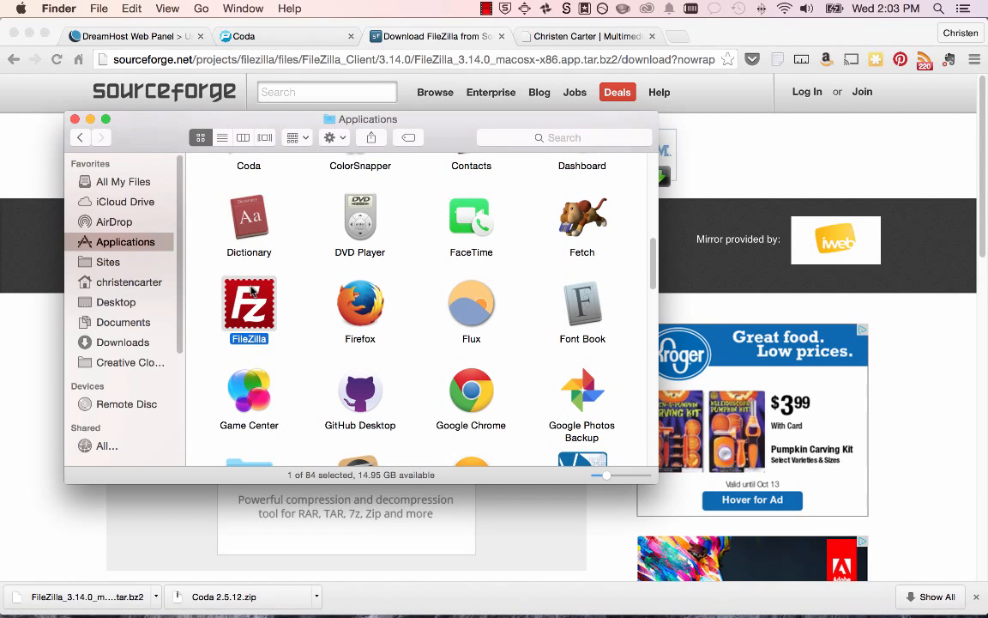
double_click(252, 292)
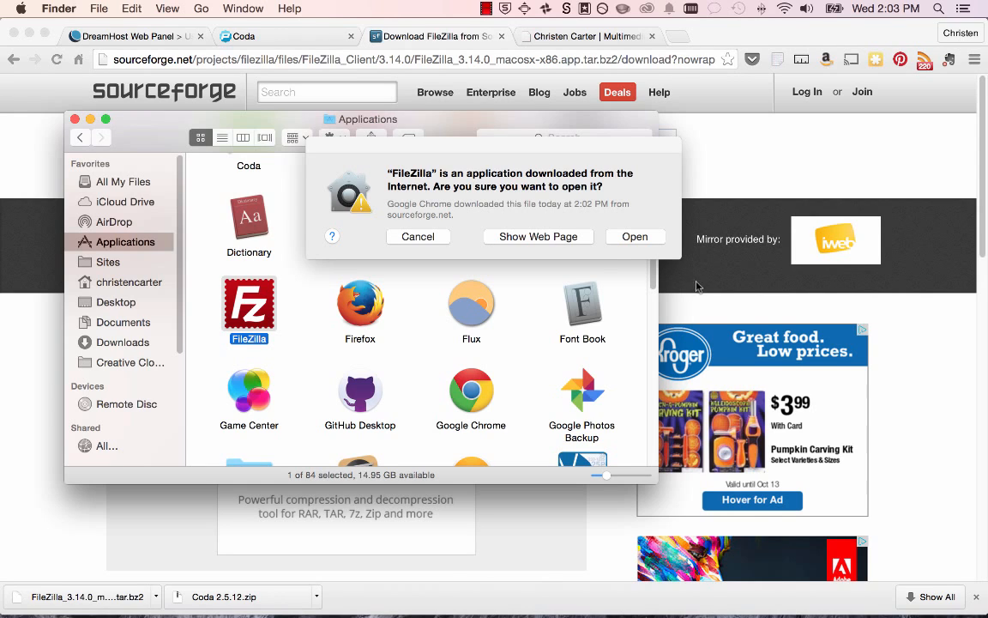
- Allow FileZilla to open, close the Finder window, dismiss the welcome message, and return to DreamHost
left_click(609, 238)
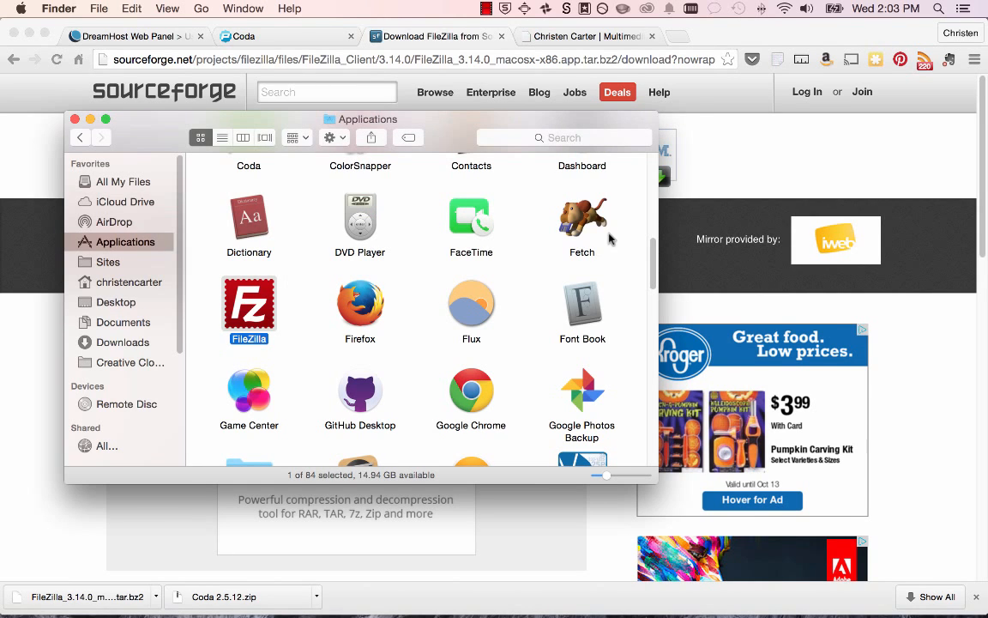
left_click(75, 119)
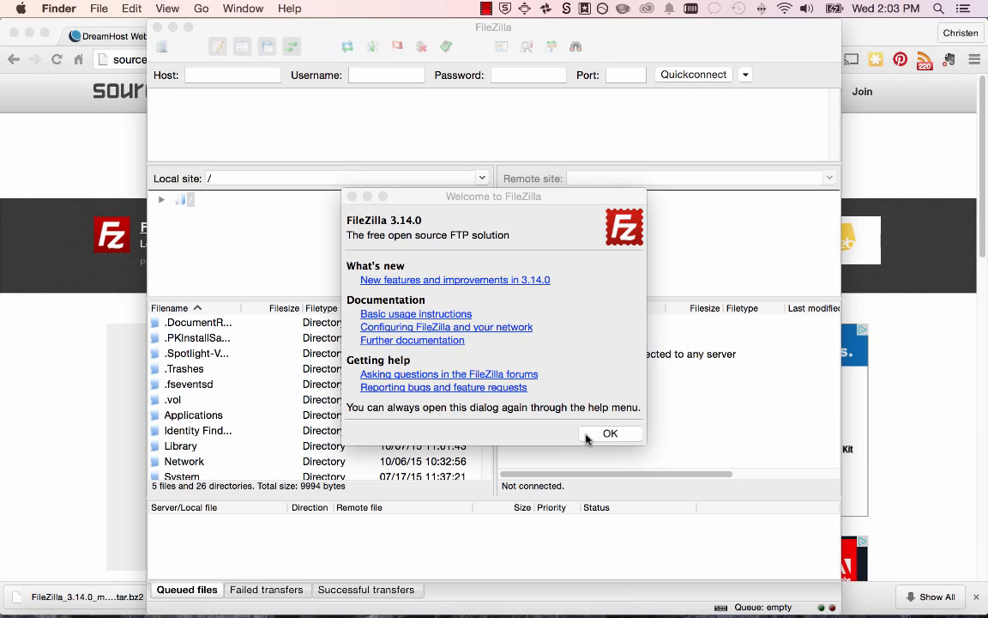
left_click(594, 434)
left_click(103, 37)
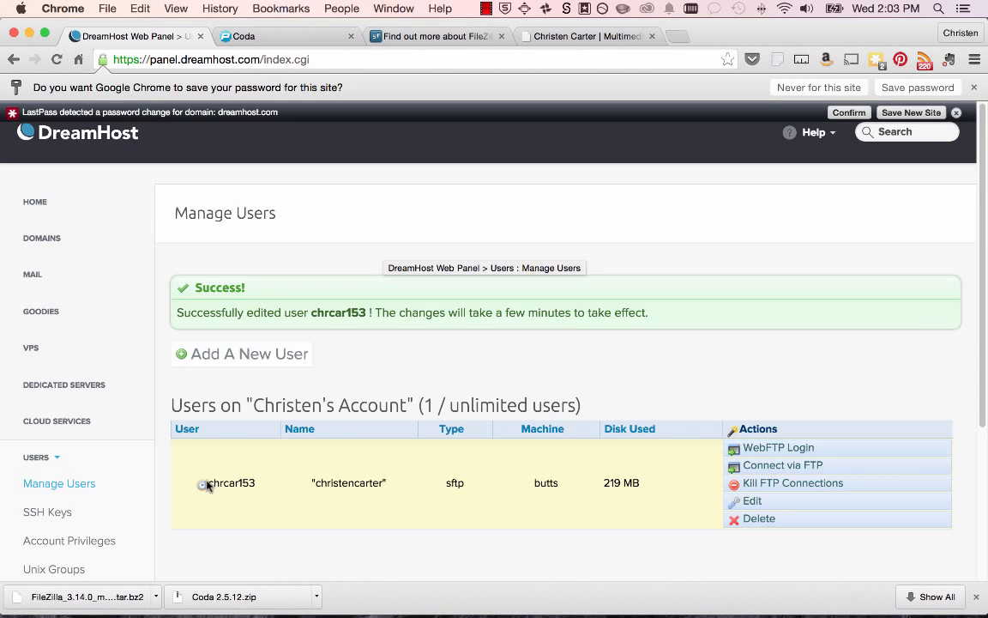
- Select the SFTP user's username in the Manage Users table and bring FileZilla to the front
left_click_drag(208, 482, 255, 483)
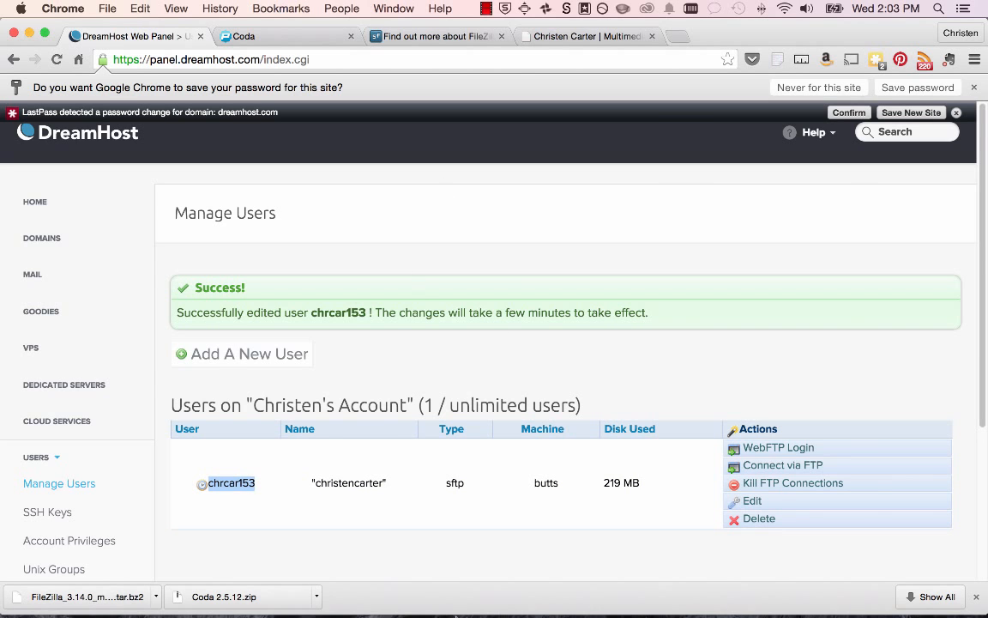
mouse_move(455, 615)
left_click(672, 605)
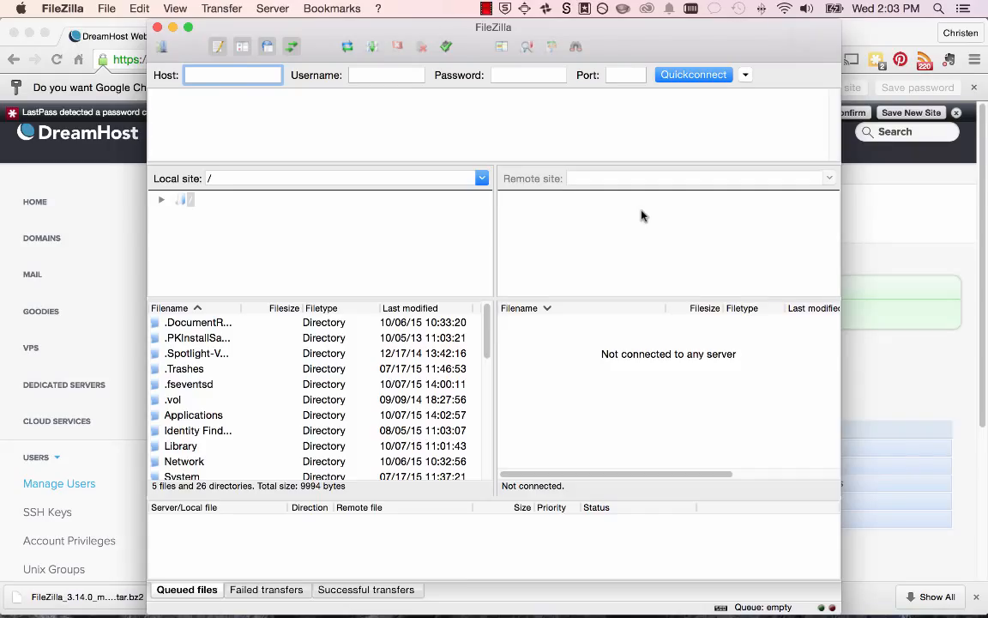
- Quickconnect to mediawebtools.com on port 22 with the DreamHost SFTP user's username and password
type("comediawebtools.com")
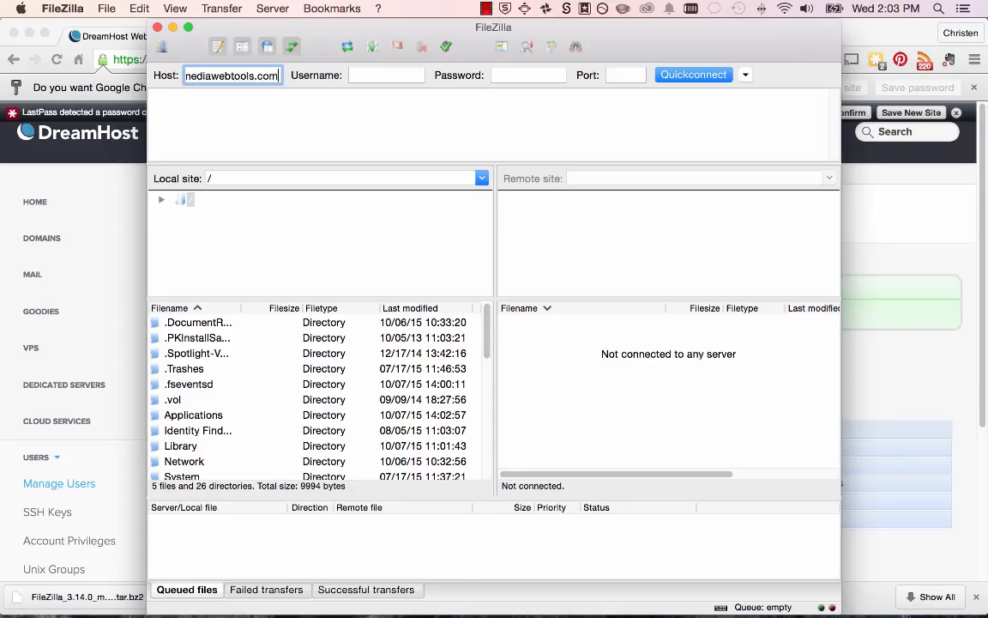
key("Tab")
type("chrcar153")
key("Tab")
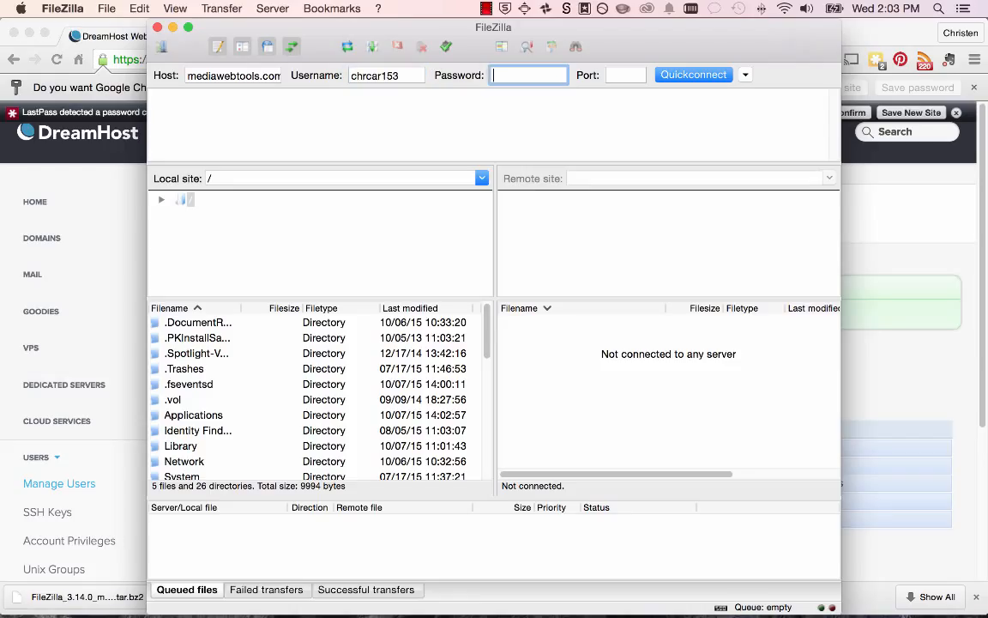
type("••••")
left_click(620, 74)
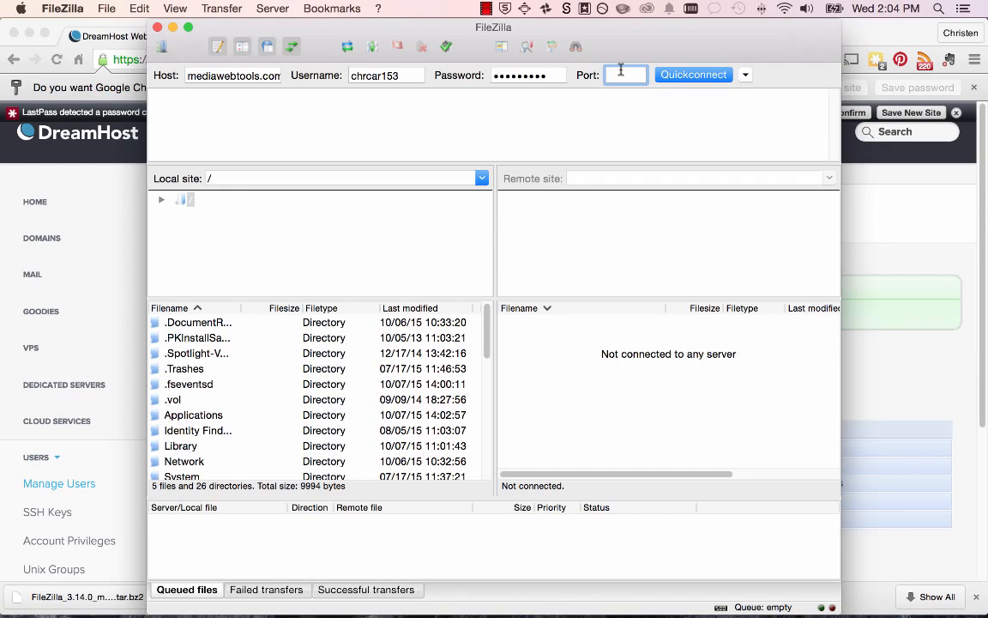
type("22")
left_click(677, 75)
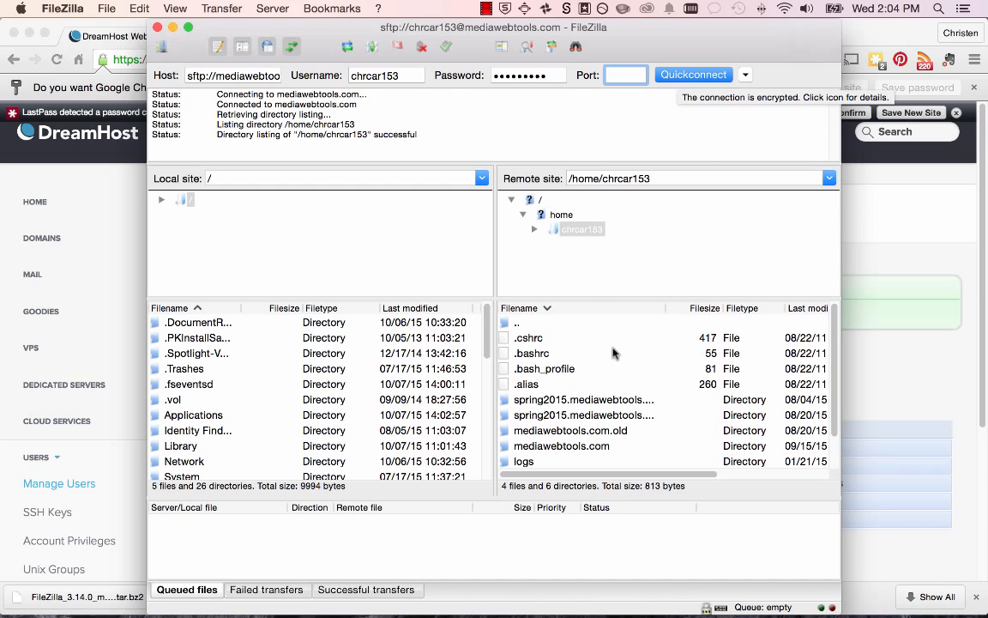
- Open the remote mediawebtools.com folder to list its WordPress files such as wp-config.php
scroll(603, 349, "down", 1)
scroll(603, 349, "down", 1)
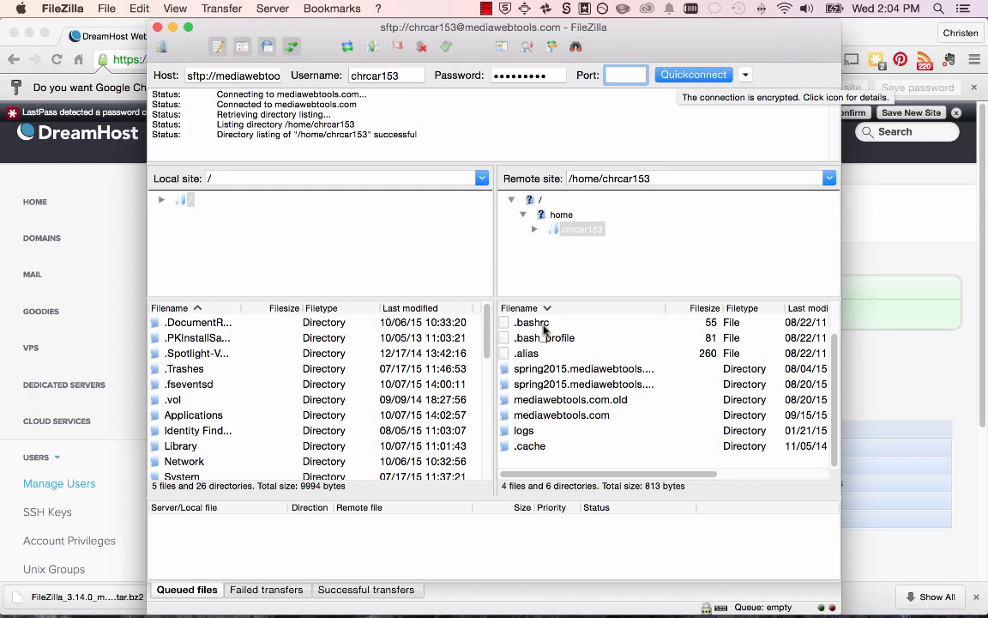
double_click(559, 415)
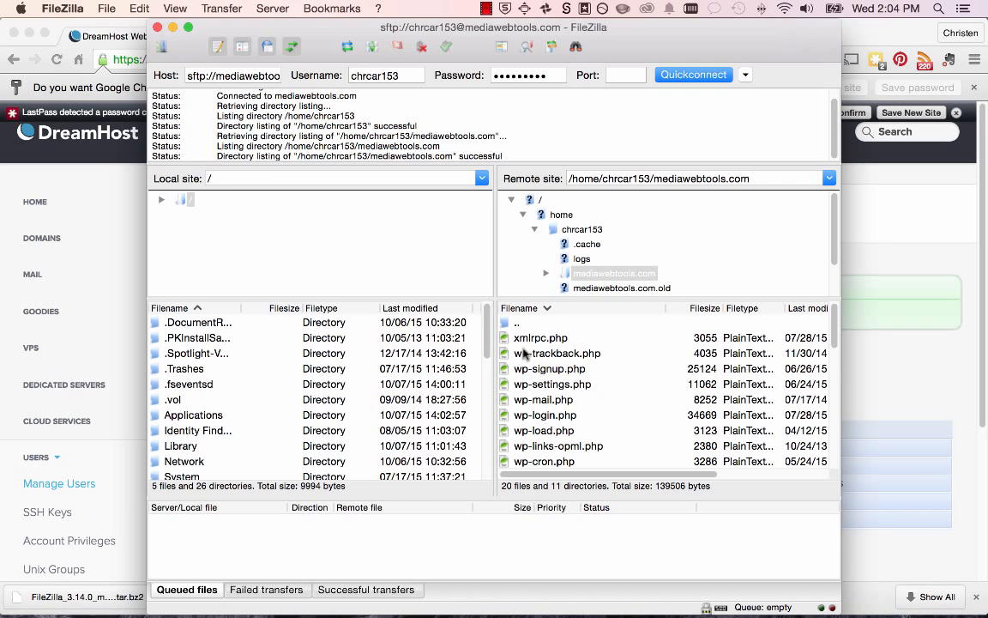
scroll(525, 353, "down", 10)
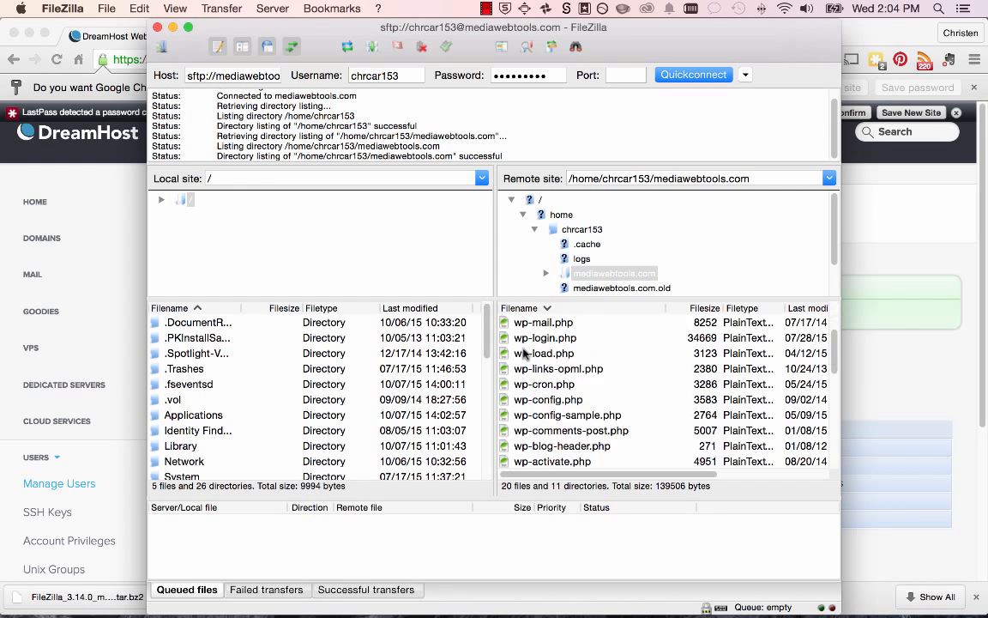
scroll(525, 353, "up", 10)
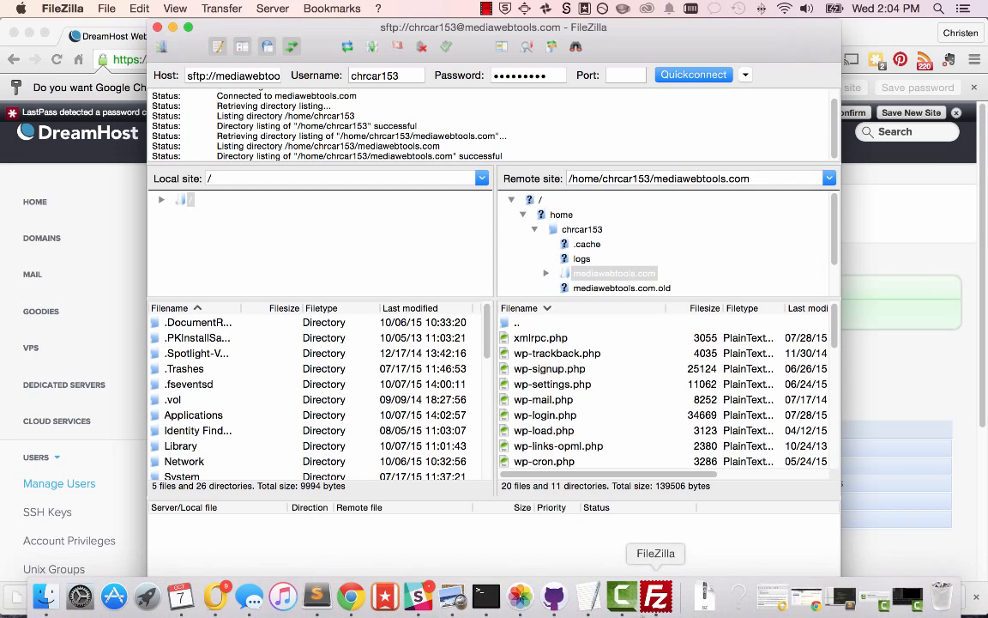
- Launch Coda from system search and move its Sites window slightly left
key("super+space")
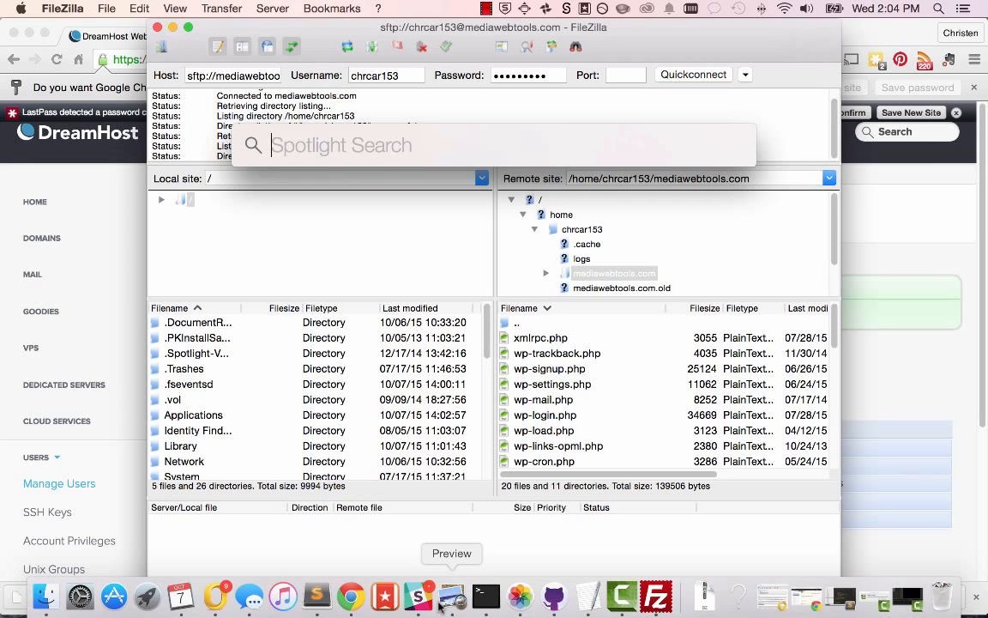
type("coda")
key("Return")
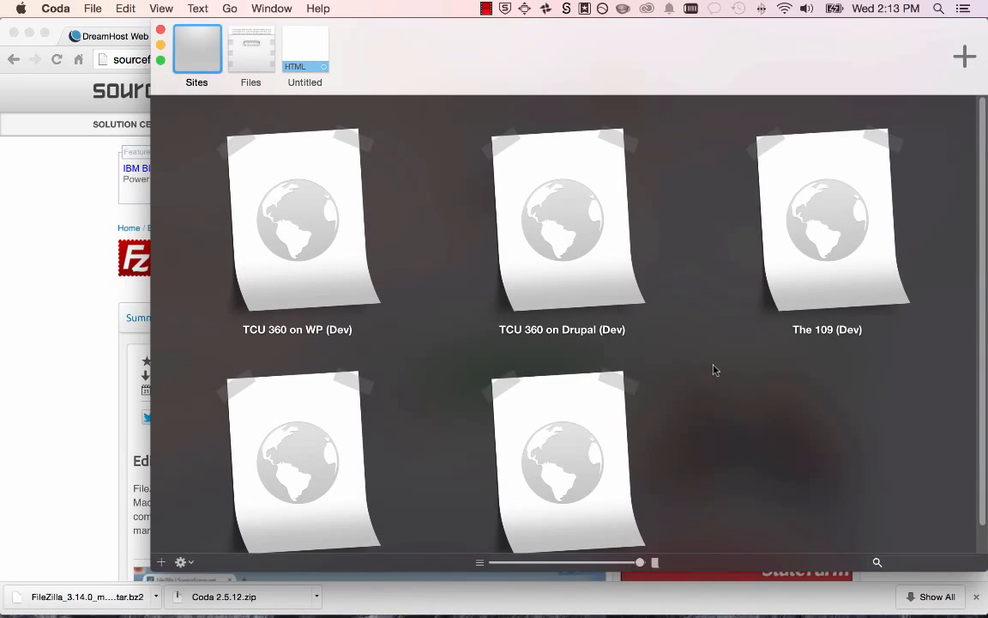
left_click_drag(463, 42, 427, 31)
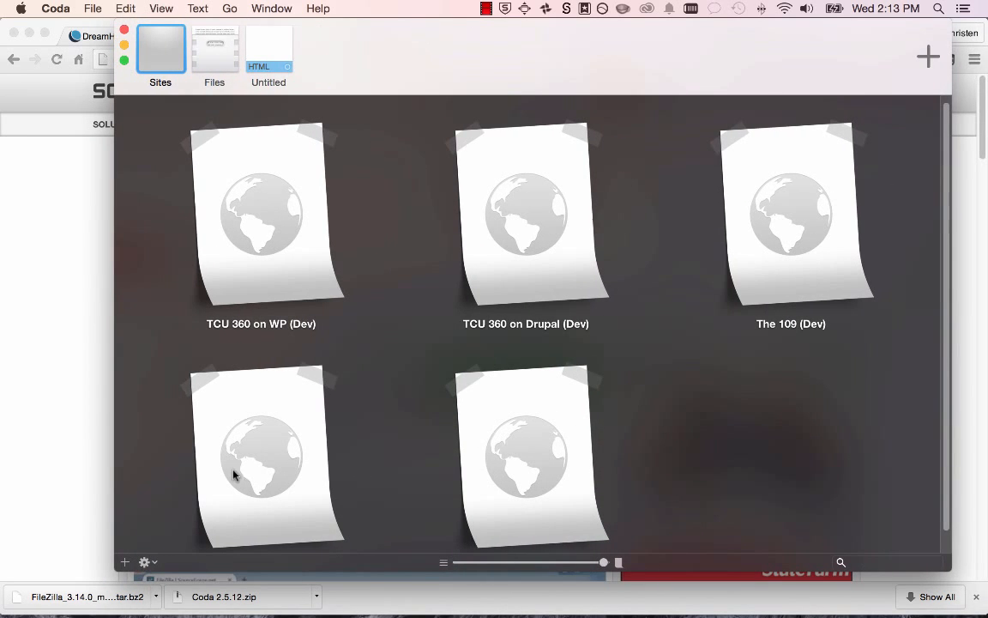
- Add a new site with nickname 'Media Web Tools' and Remote URL mediawebtools.com
left_click(124, 563)
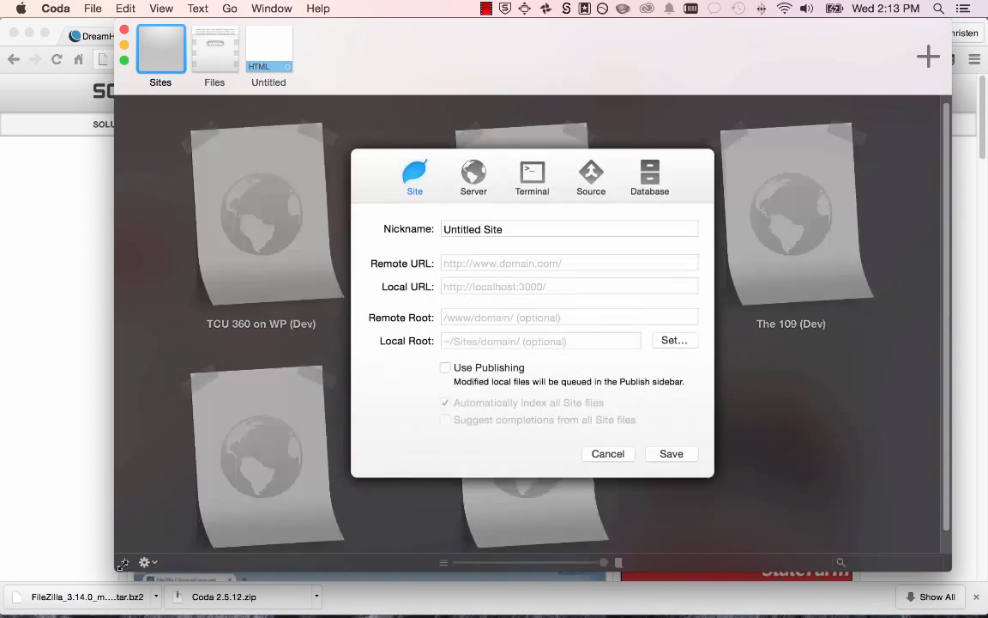
type("Media Web Tools")
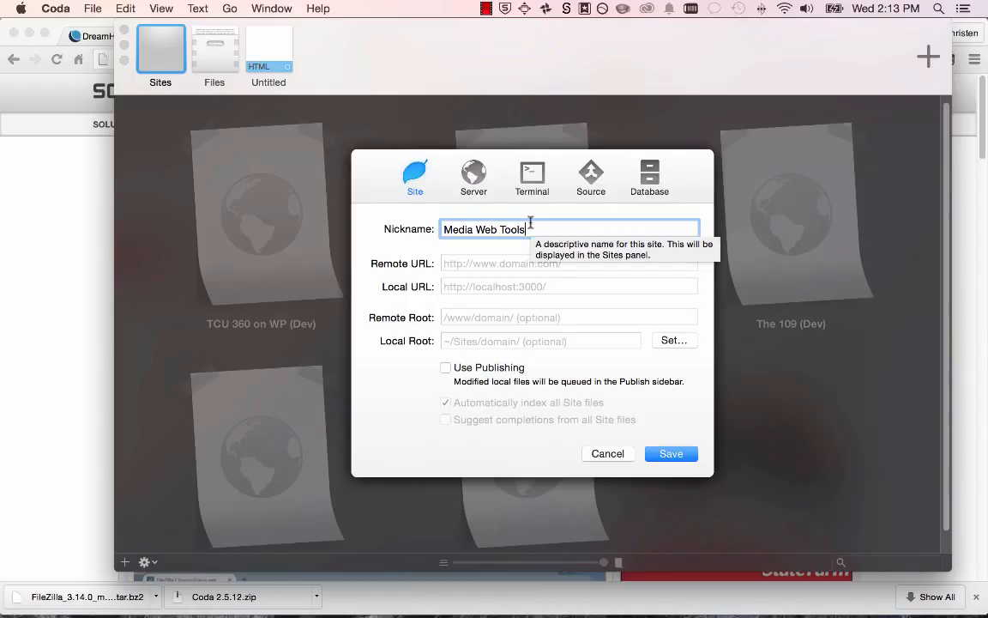
left_click(472, 262)
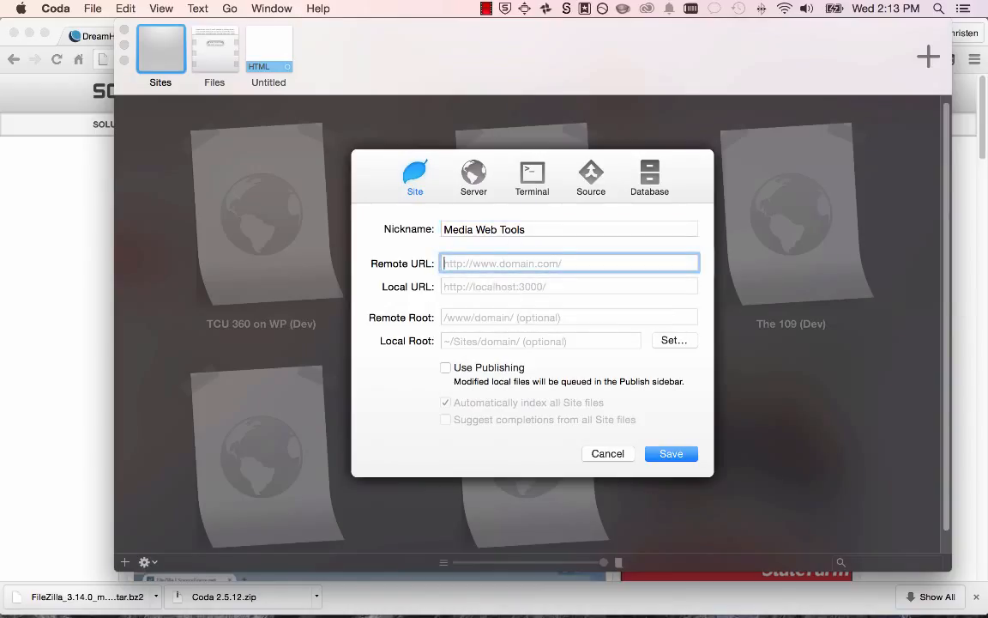
type("mediawe")
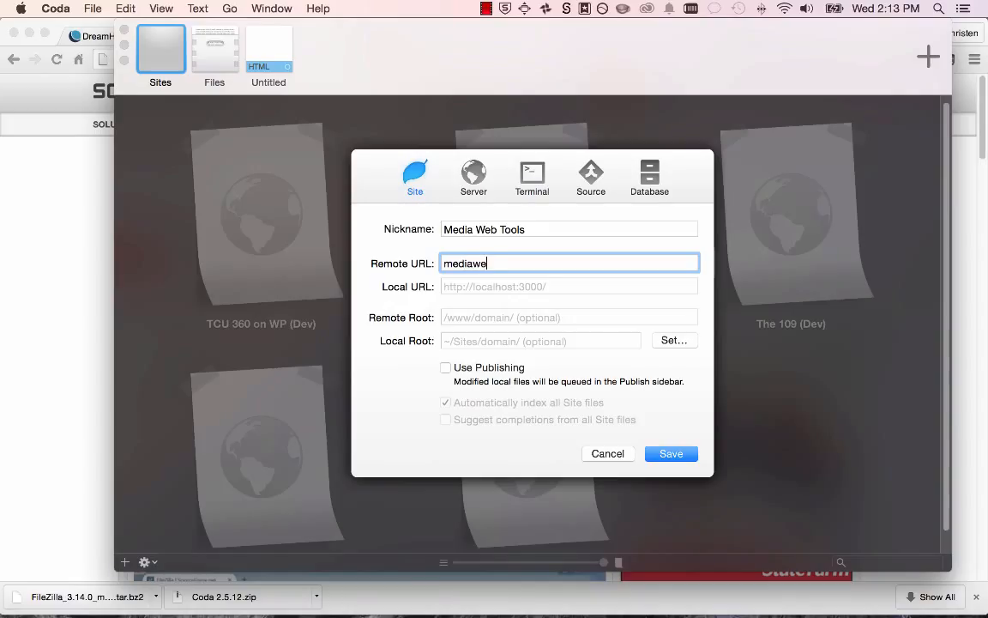
type("btools.com")
- Set the SFTP server to mediawebtools.com on port 22
left_click(472, 179)
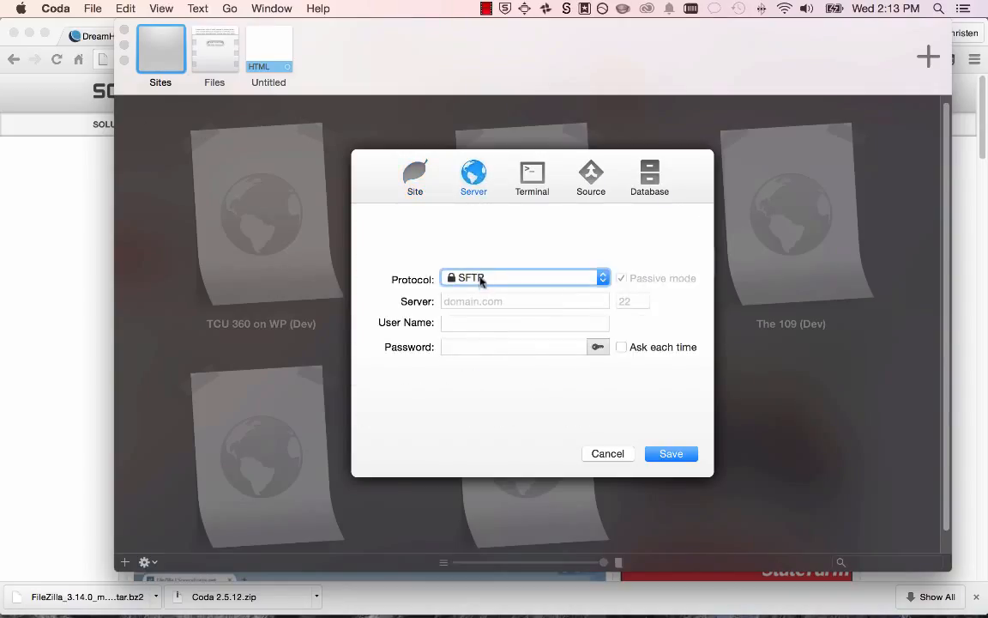
left_click(546, 300)
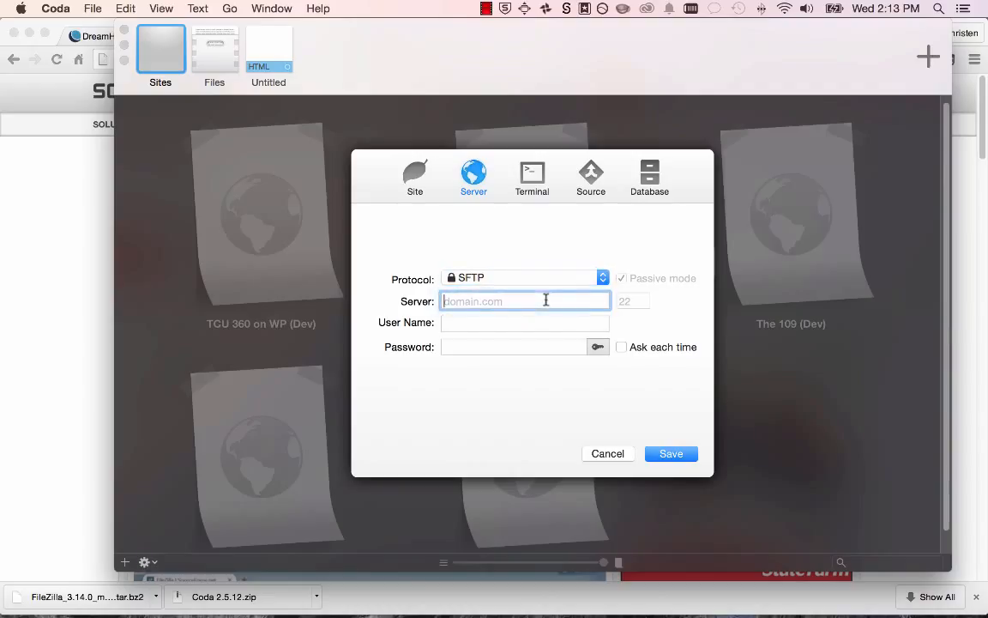
type("mediawebtools.com")
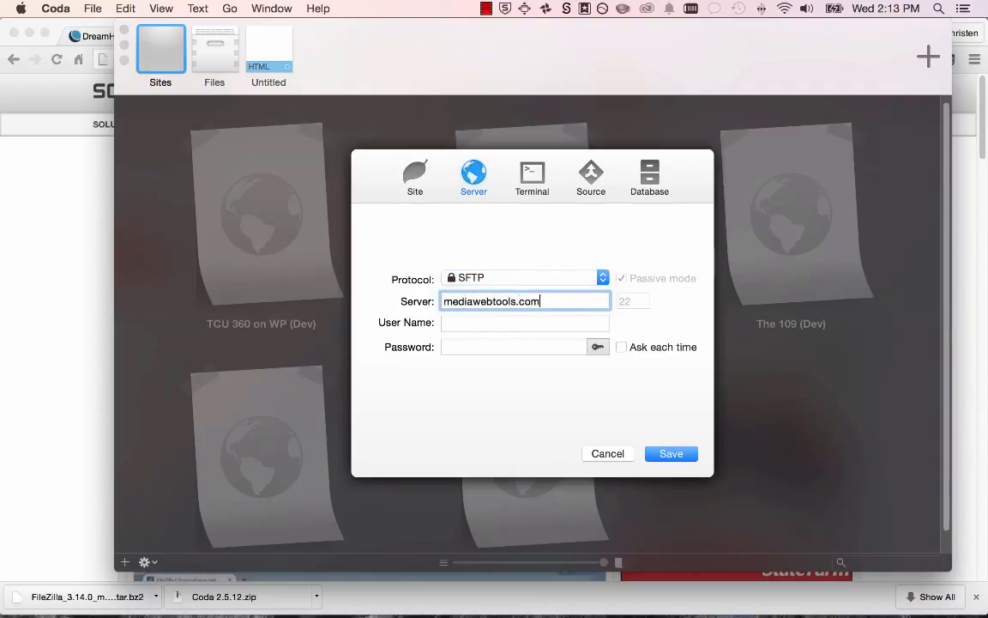
key("Tab")
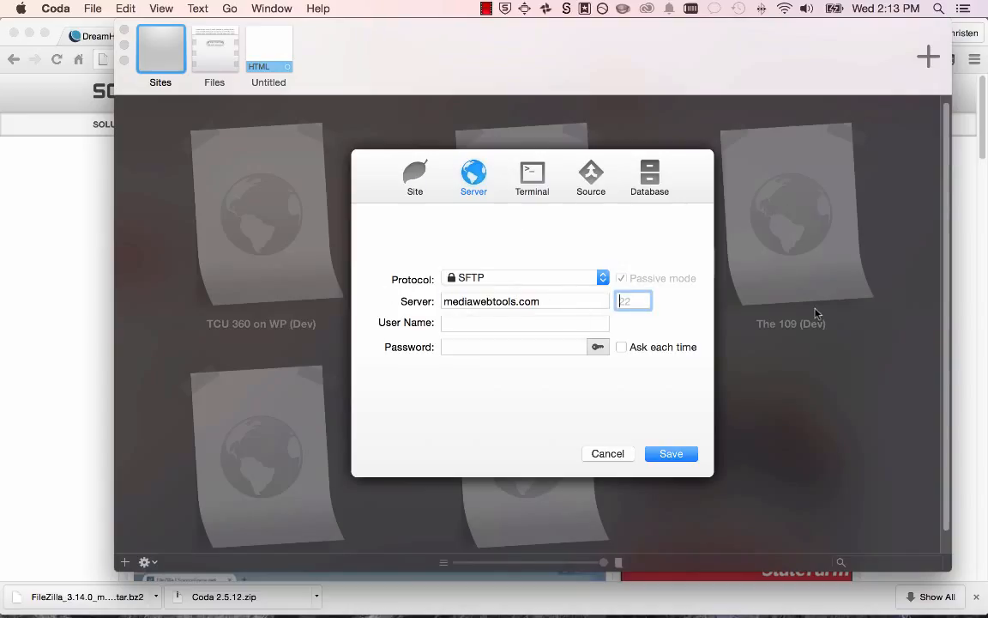
type("22")
- Clear the mistakenly pasted user name, then bring Chrome to the front
left_click(538, 324)
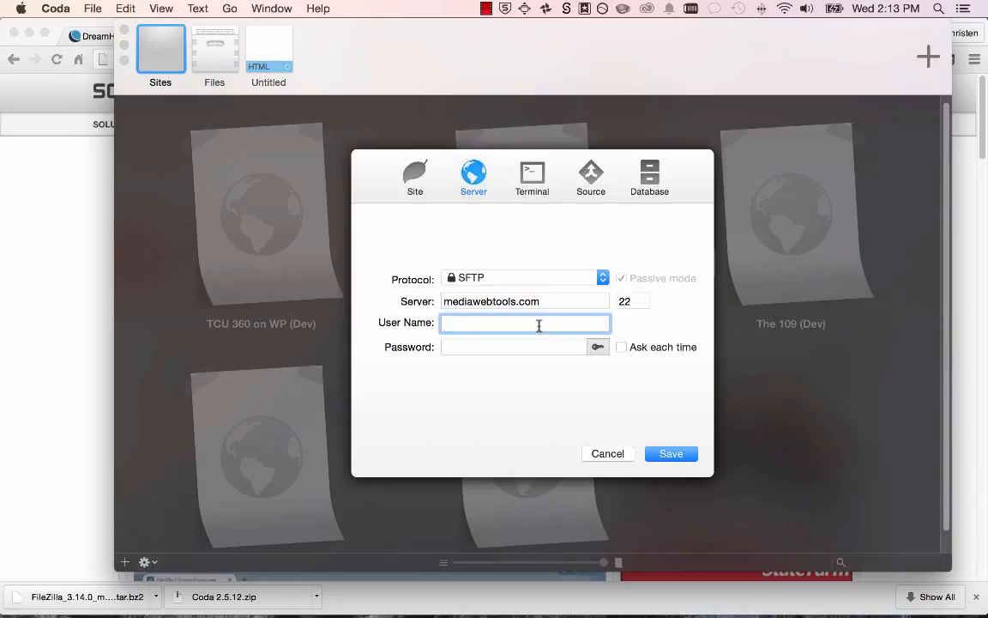
type("sftp://mediawebtools.com")
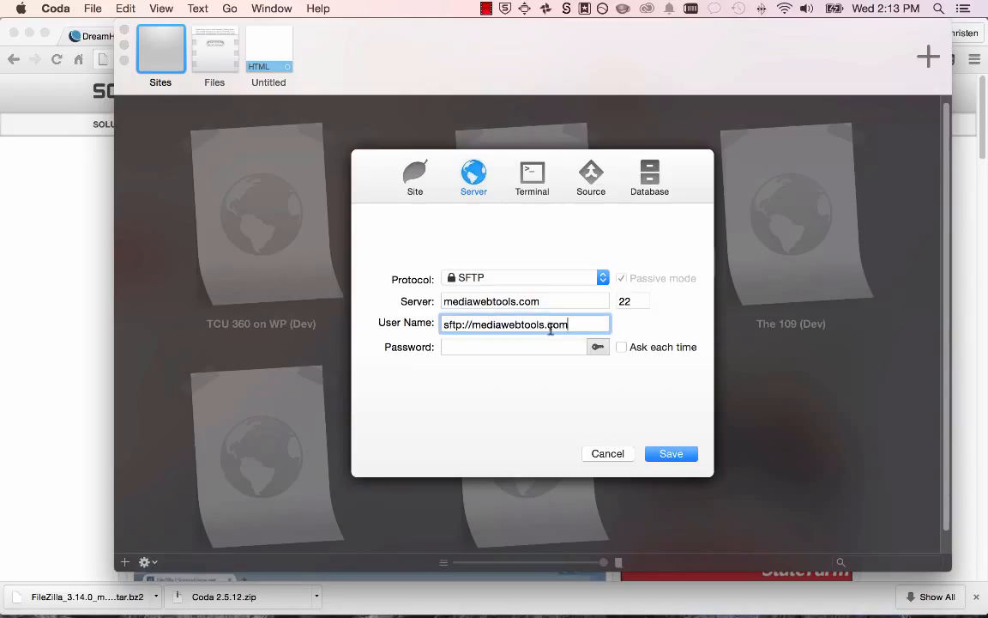
left_click_drag(551, 332, 456, 330)
key("BackSpace")
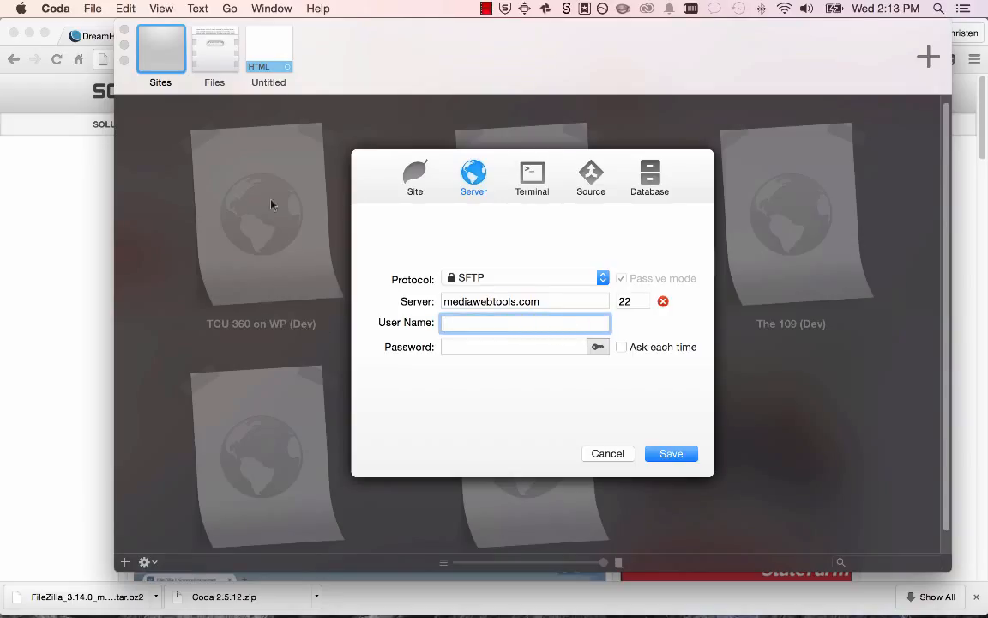
left_click(49, 167)
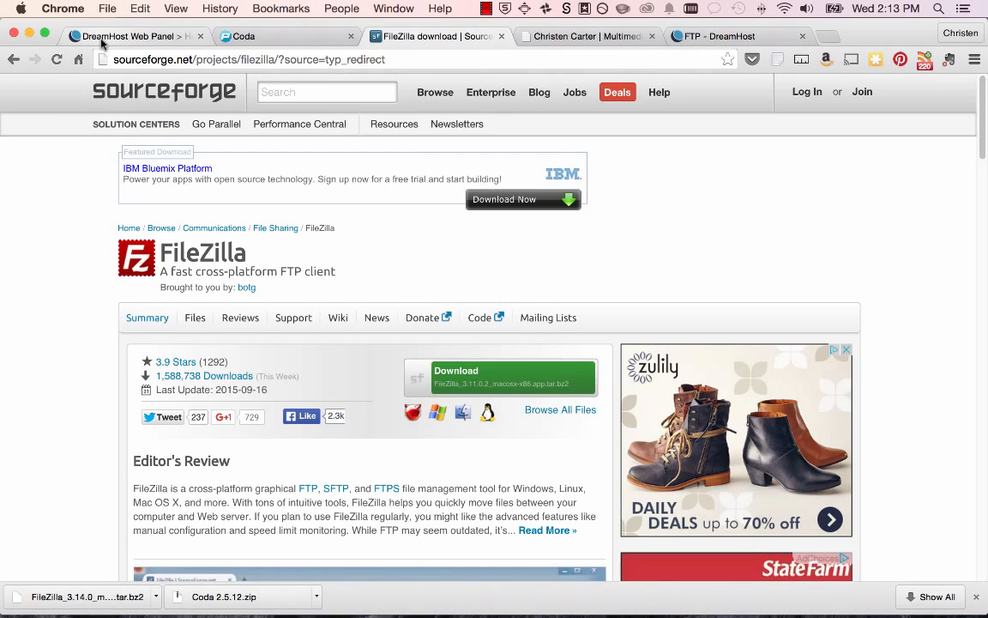
- Copy the SFTP user name from DreamHost's Users > Manage Users page, then return to Coda
left_click(102, 41)
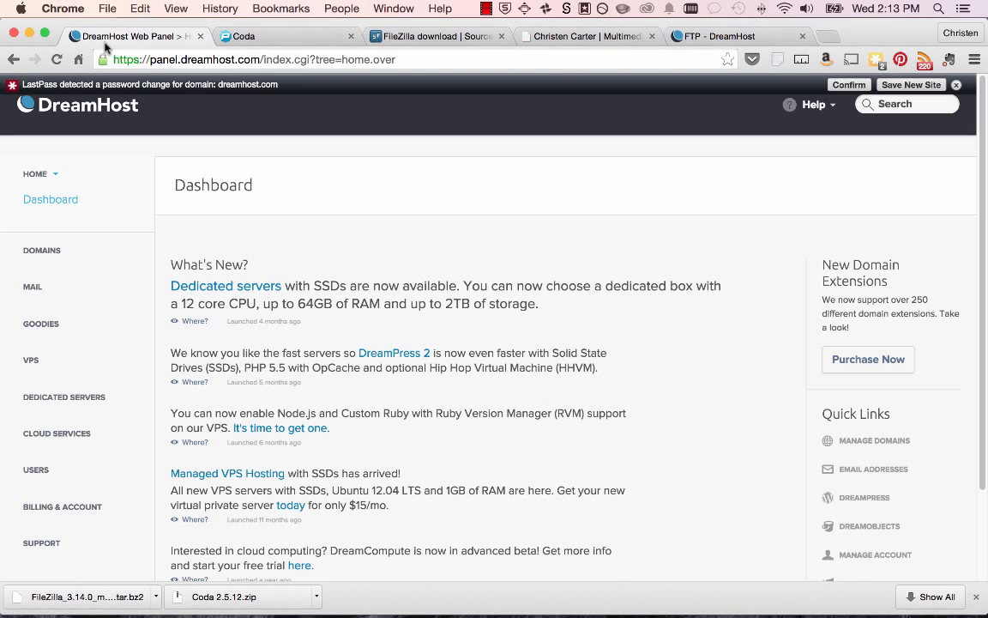
left_click(45, 467)
left_click(57, 495)
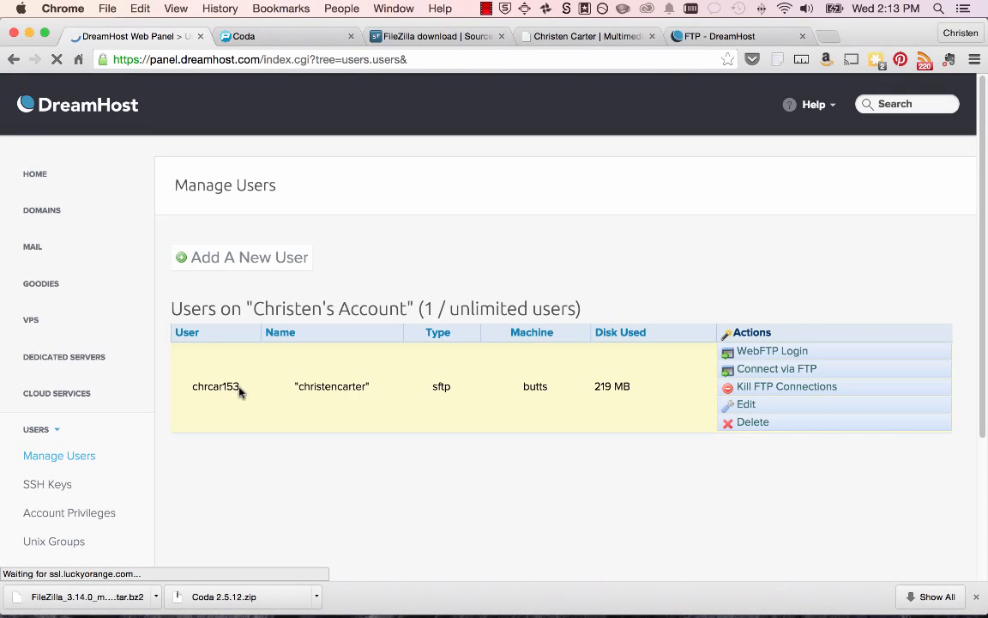
left_click_drag(239, 390, 190, 387)
key("super+c")
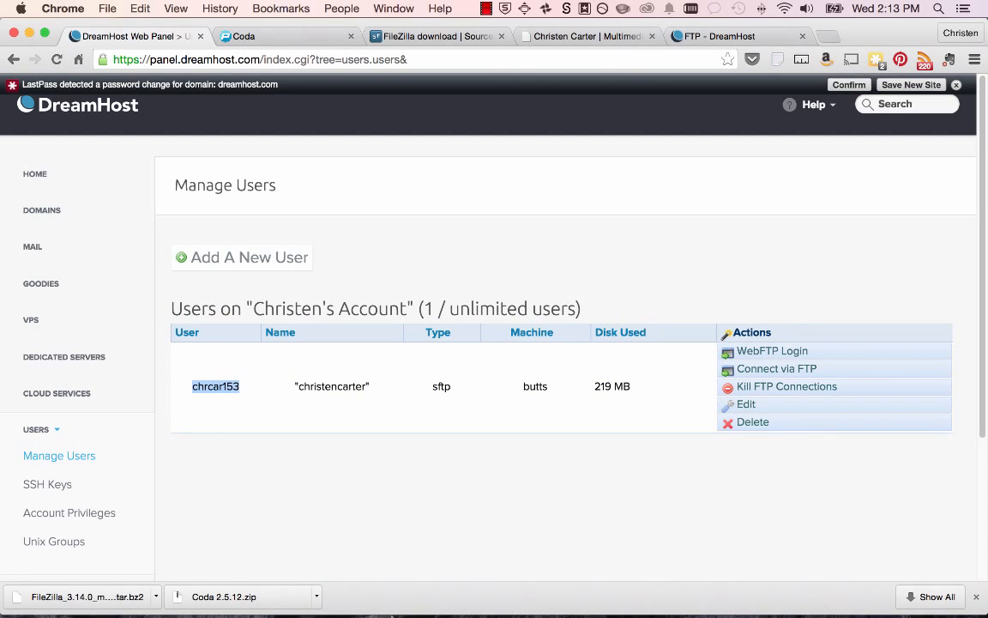
left_click(667, 595)
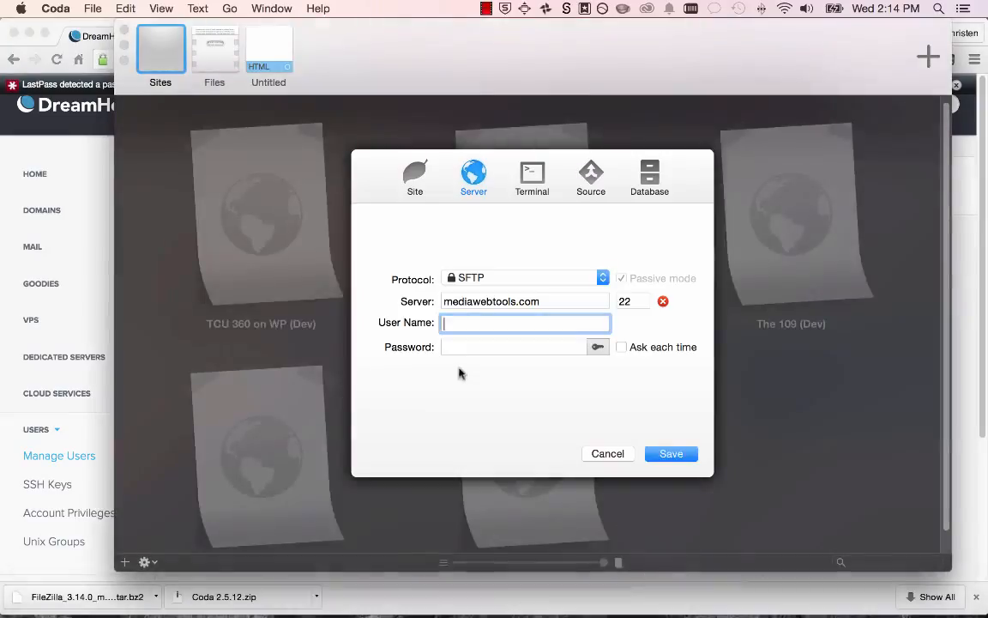
- Paste the SFTP user name, enter the password, and save the Media Web Tools site
key("super+v")
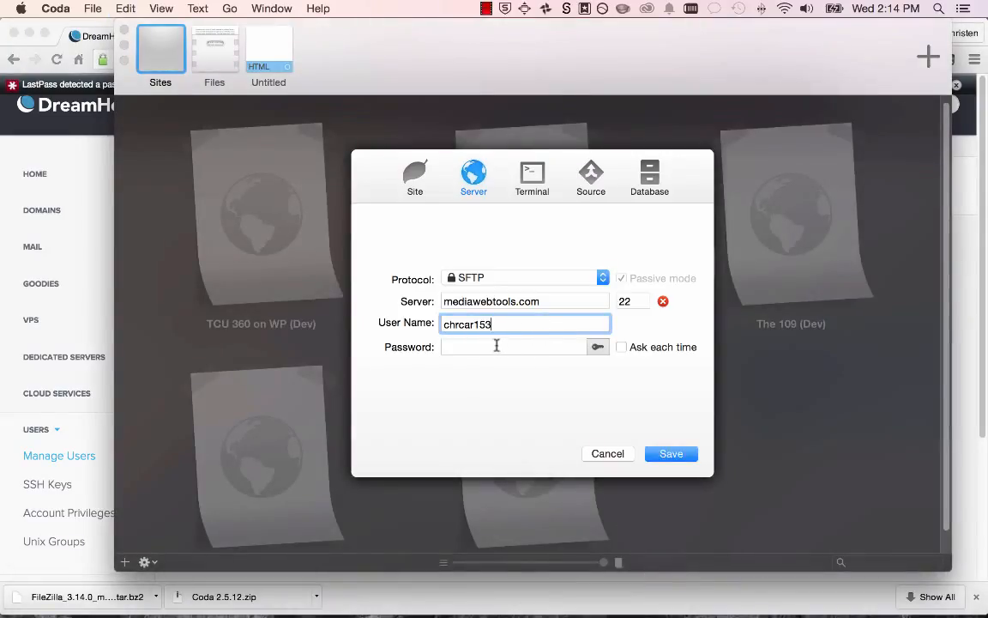
left_click(496, 346)
type("•••")
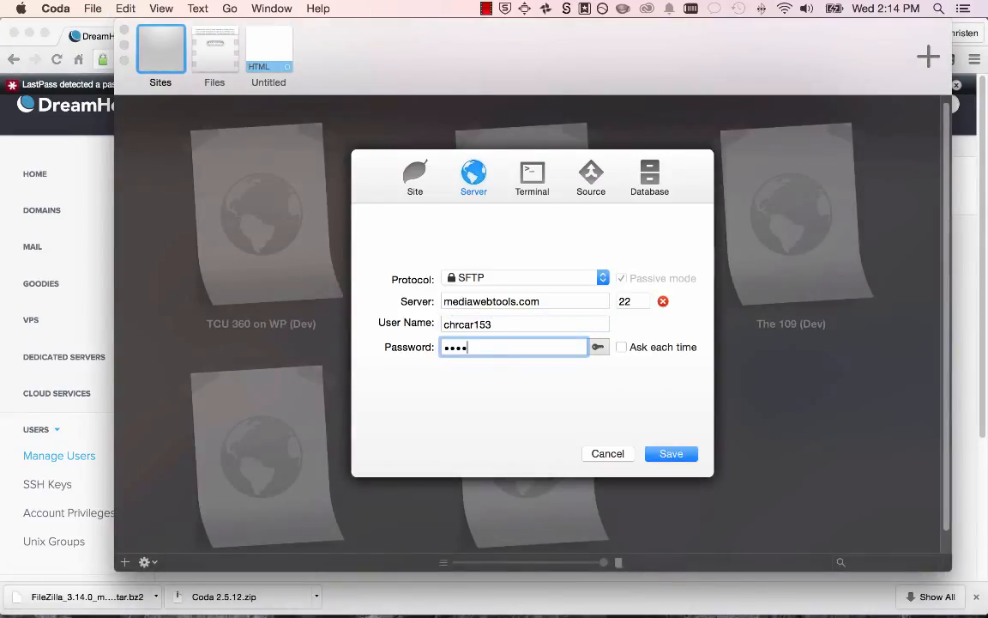
left_click(498, 323)
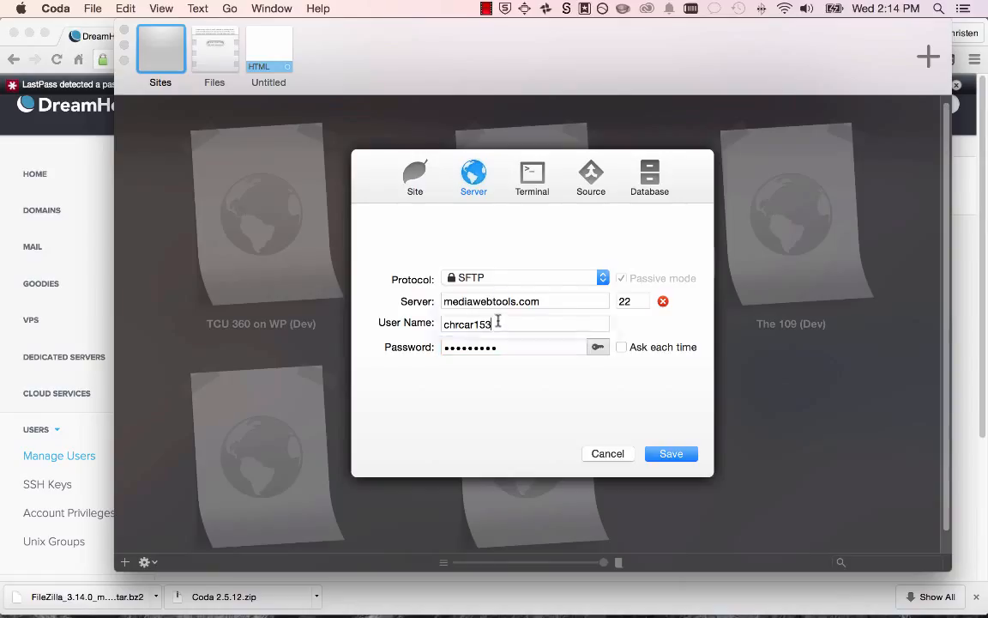
left_click(549, 300)
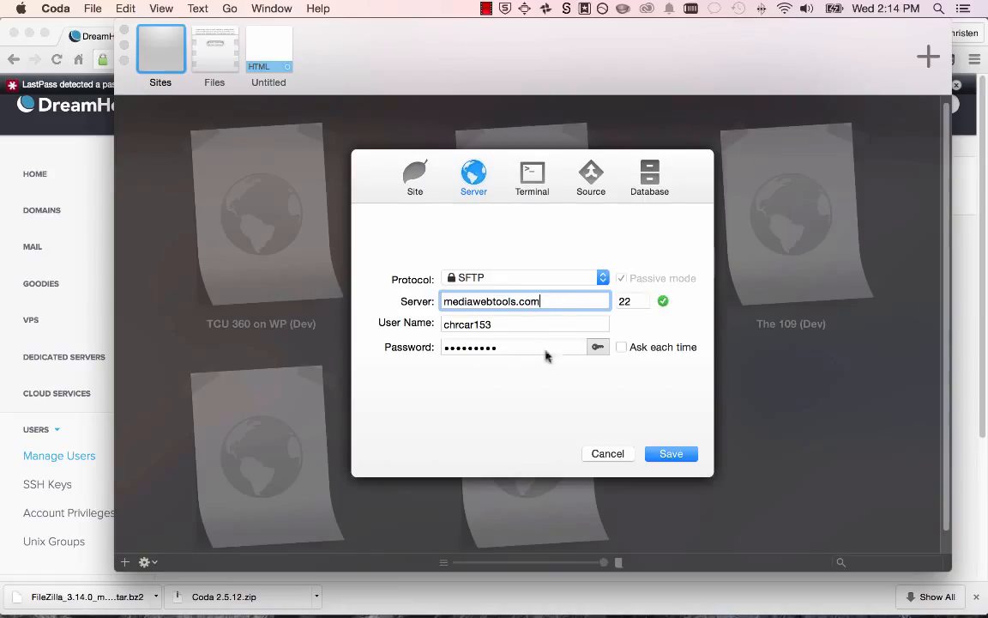
left_click(683, 457)
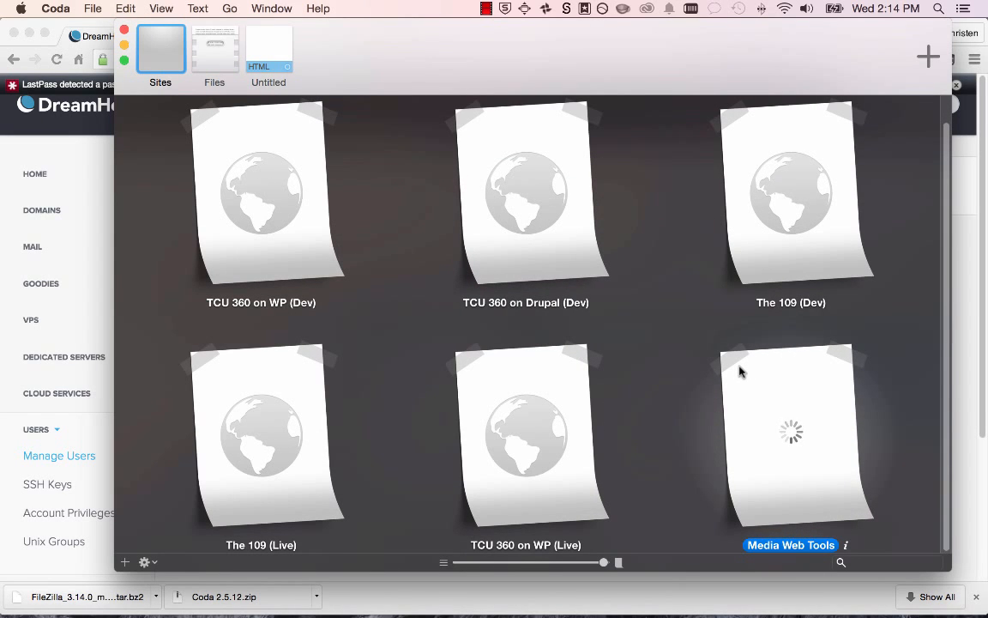
- Open Media Web Tools in Coda's Files view, enter the remote mediawebtools.com folder, and select wp-content
left_click(740, 370)
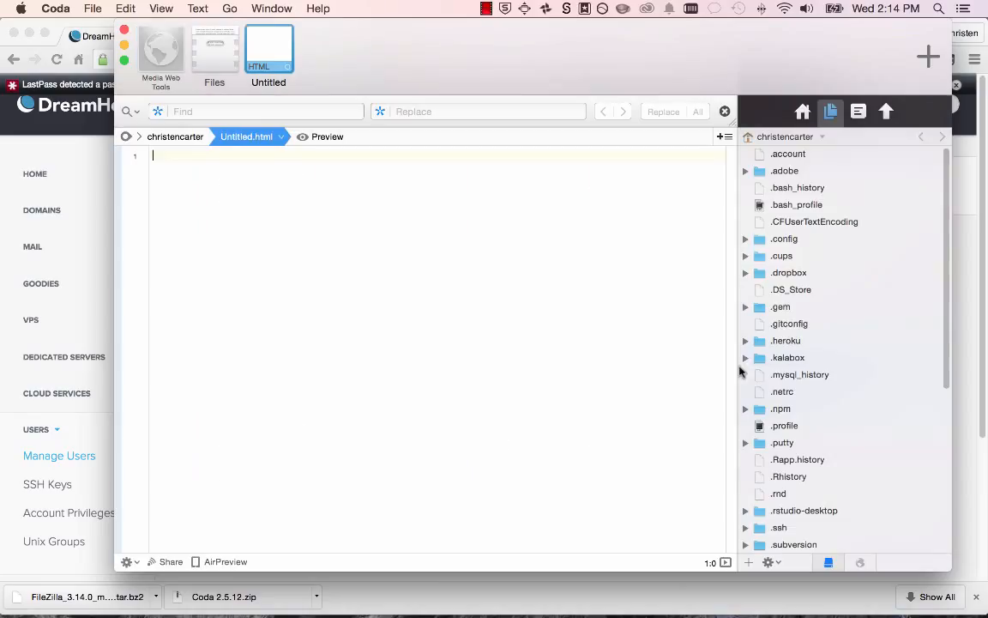
left_click(221, 54)
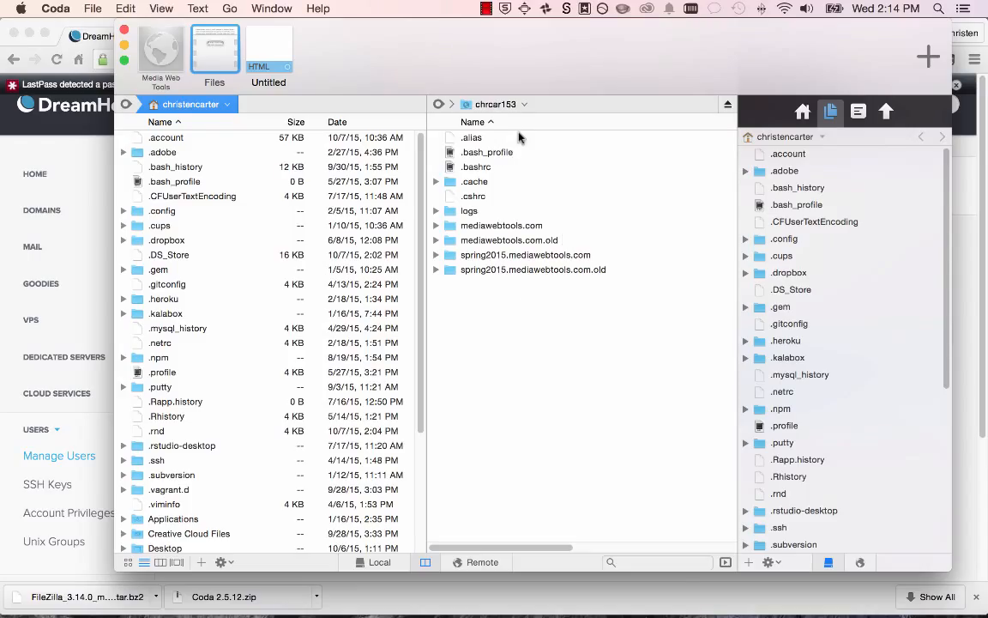
double_click(448, 225)
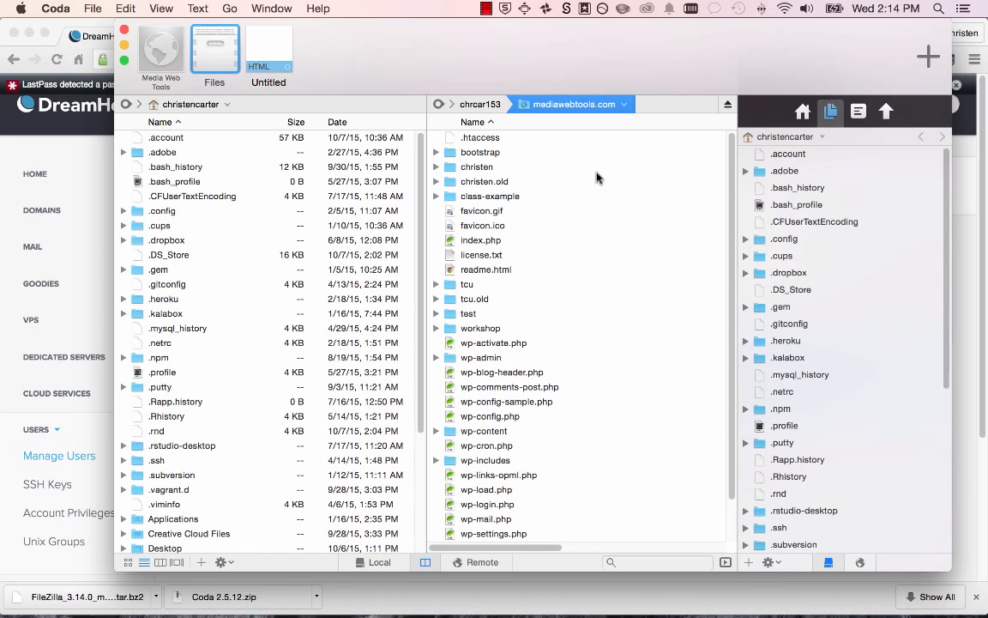
scroll(597, 177, "down", 2)
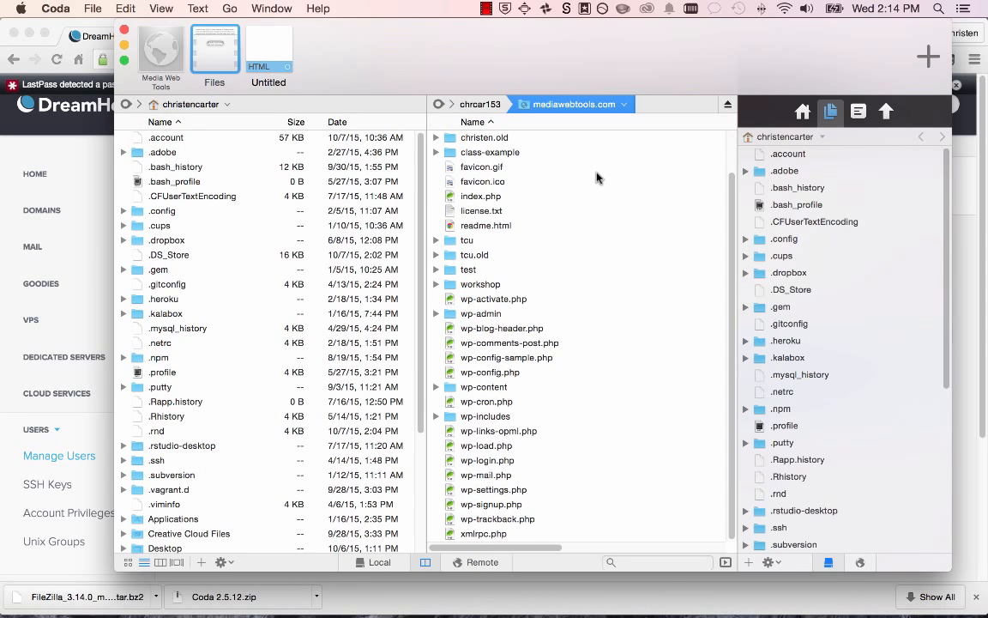
scroll(537, 276, "up", 2)
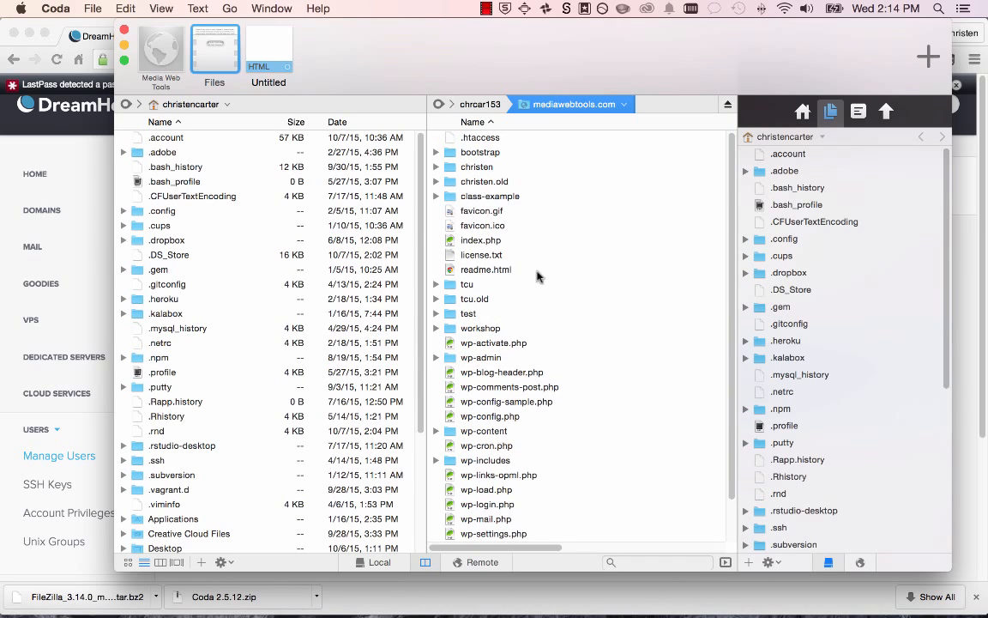
scroll(549, 197, "down", 2)
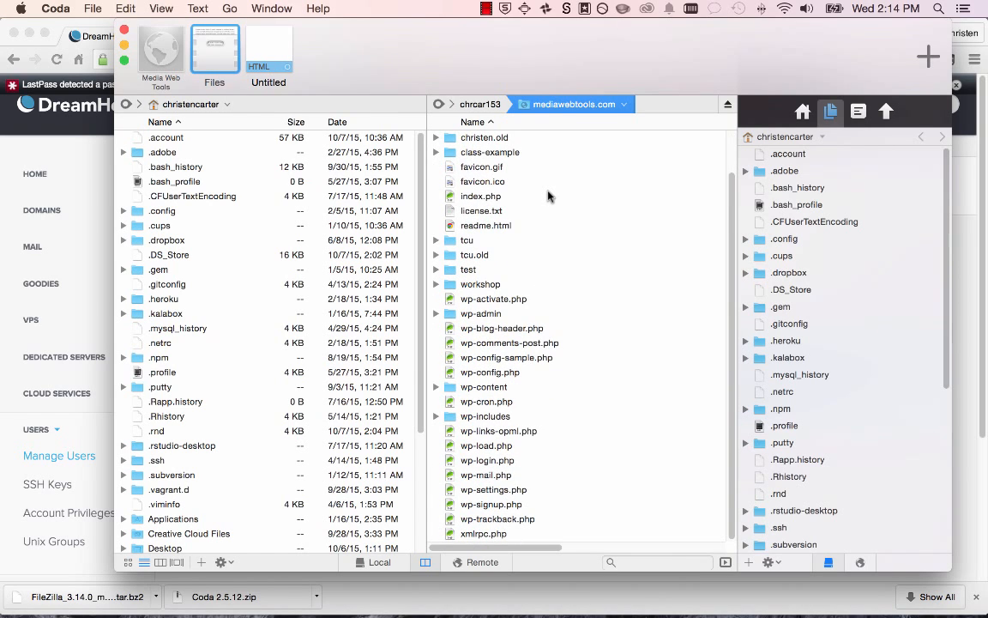
left_click(468, 389)
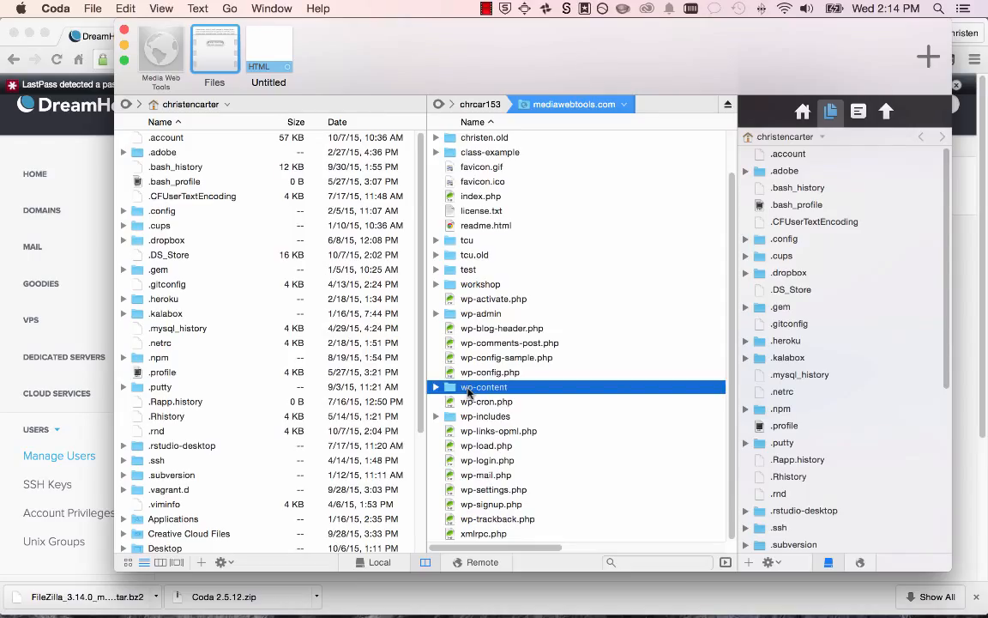